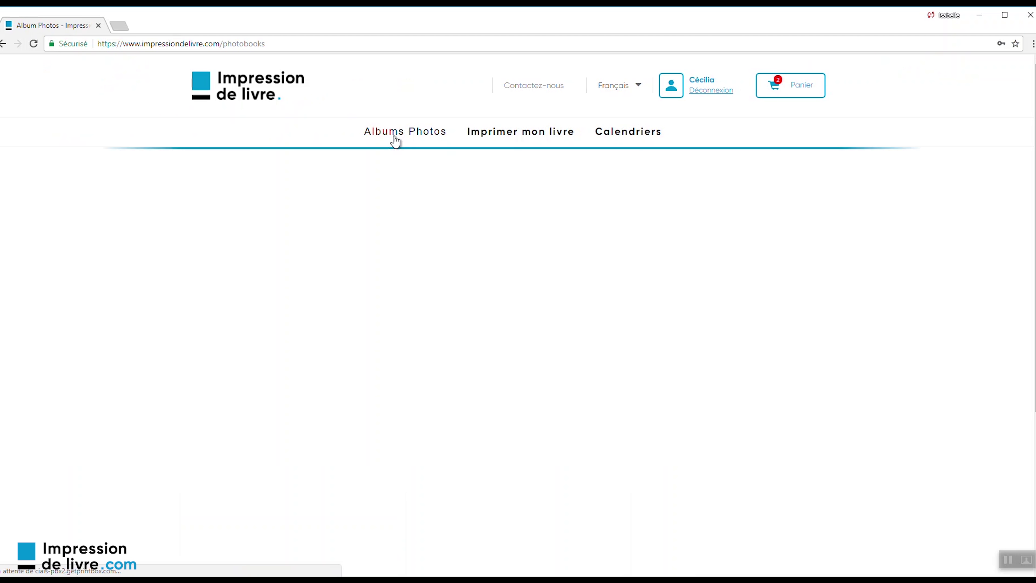
Look through the album styles, customisable page examples and cover section on the Albums Photos page
{"action": "scroll", "coordinate": [413, 309], "scroll_direction": "down", "scroll_amount": 3}
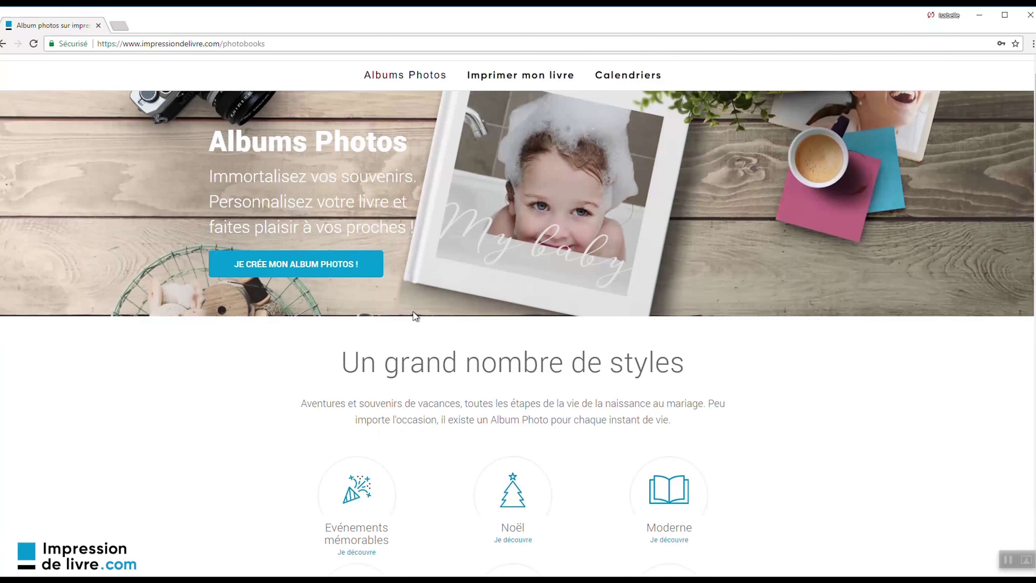
{"action": "scroll", "coordinate": [414, 312], "scroll_direction": "down", "scroll_amount": 3}
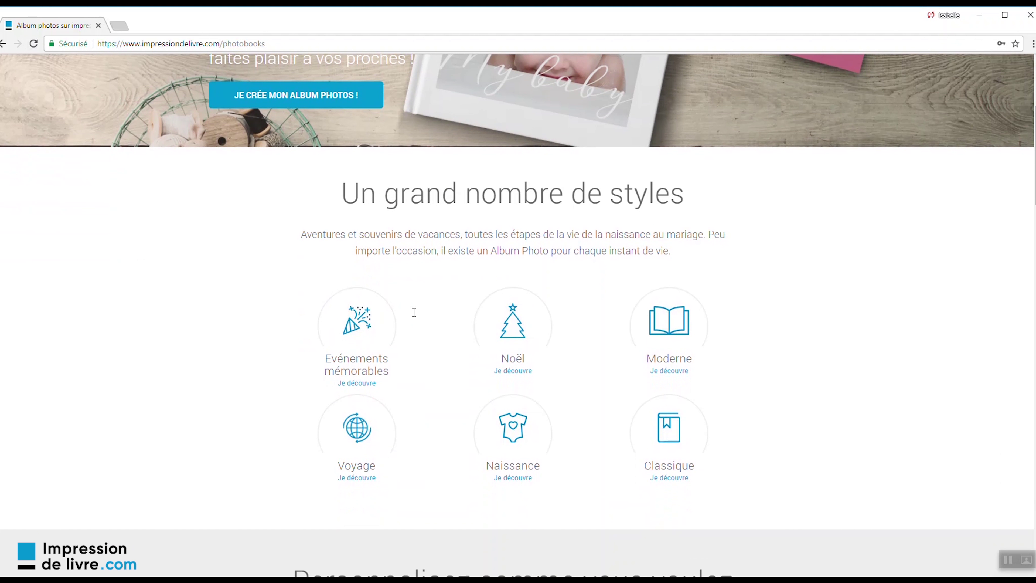
{"action": "scroll", "coordinate": [414, 312], "scroll_direction": "down", "scroll_amount": 3}
{"action": "scroll", "coordinate": [414, 312], "scroll_direction": "down", "scroll_amount": 3}
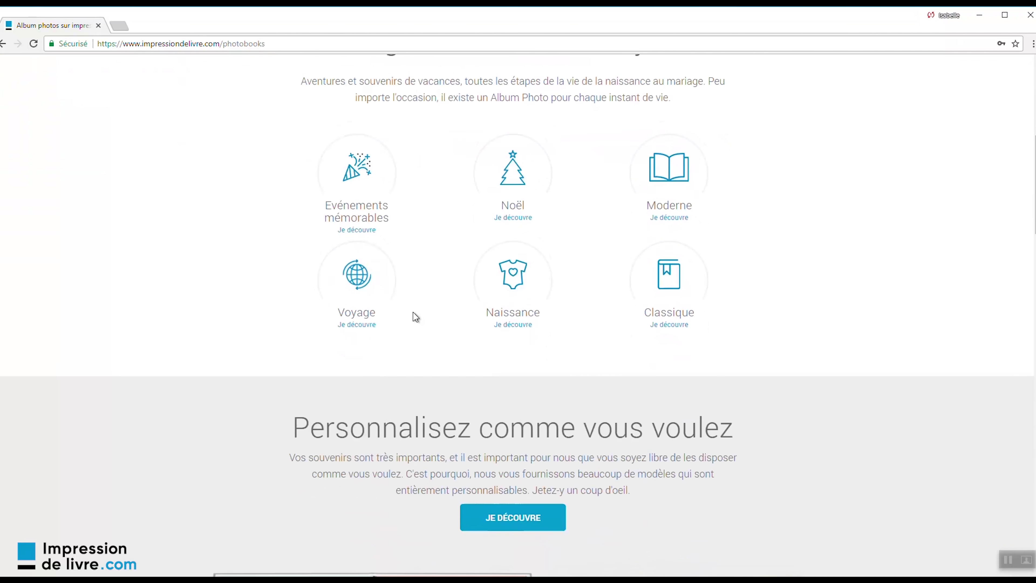
{"action": "scroll", "coordinate": [414, 315], "scroll_direction": "down", "scroll_amount": 5}
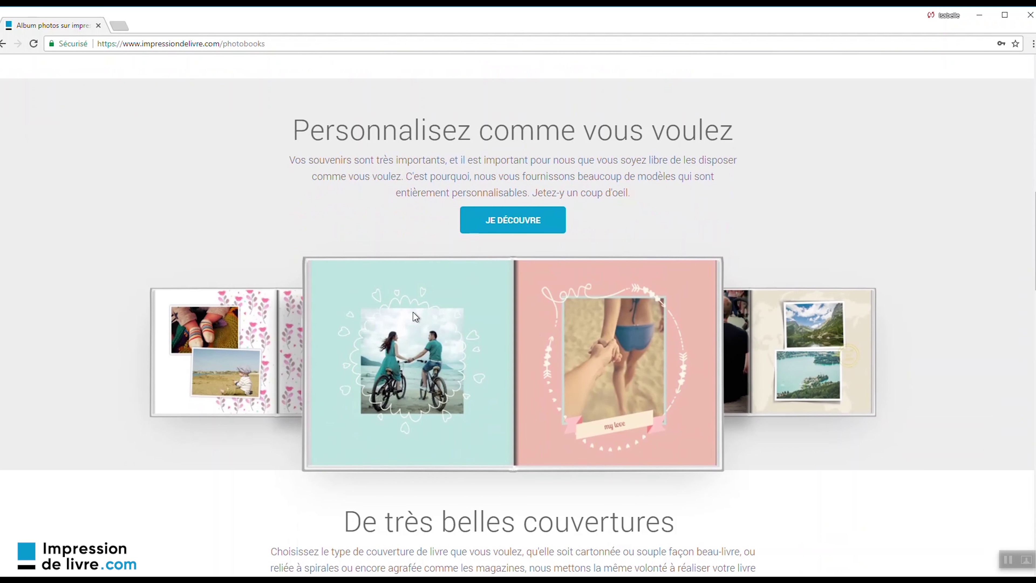
{"action": "scroll", "coordinate": [413, 312], "scroll_direction": "down", "scroll_amount": 3}
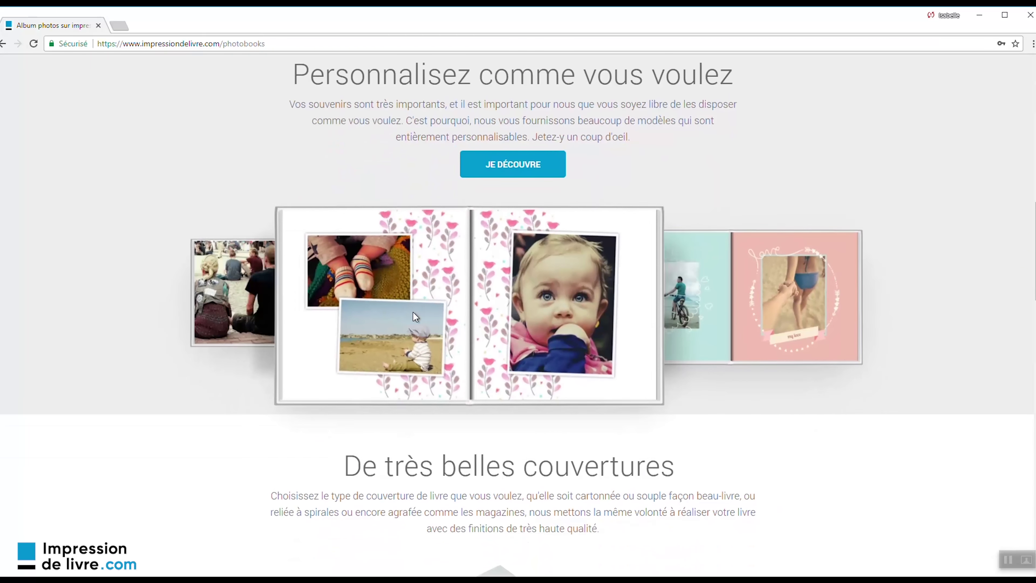
{"action": "scroll", "coordinate": [413, 313], "scroll_direction": "down", "scroll_amount": 6}
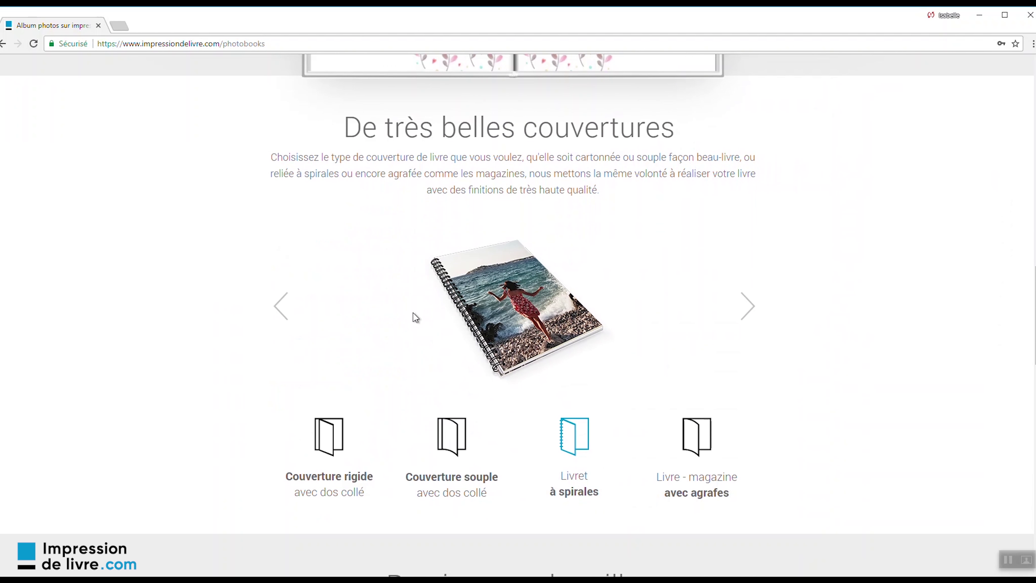
Preview the four cover types: Couverture rigide, Couverture souple, Livret à spirales and Livre - magazine avec agrafes
{"action": "left_click", "coordinate": [342, 436]}
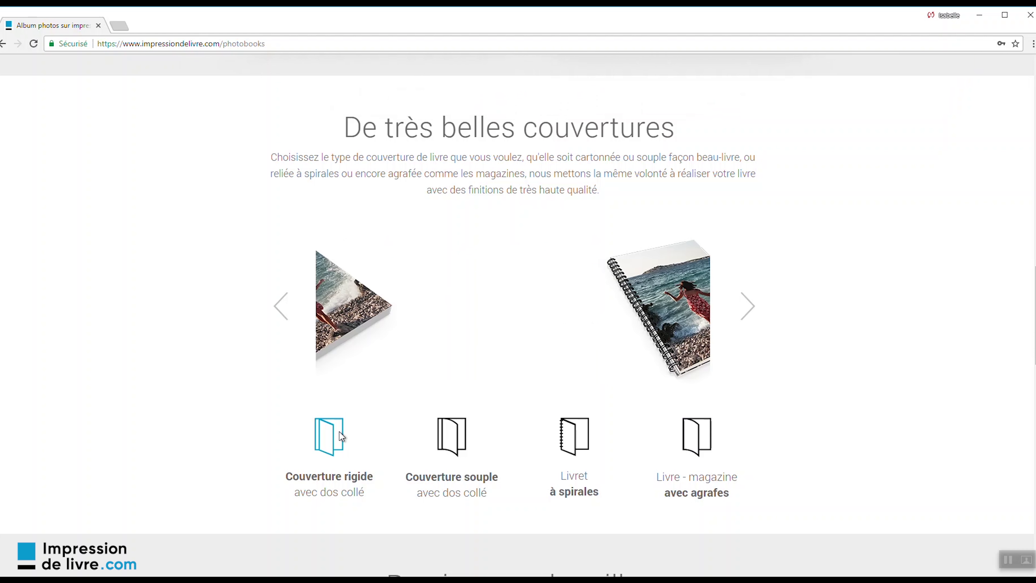
{"action": "left_click", "coordinate": [465, 427]}
{"action": "left_click", "coordinate": [573, 437]}
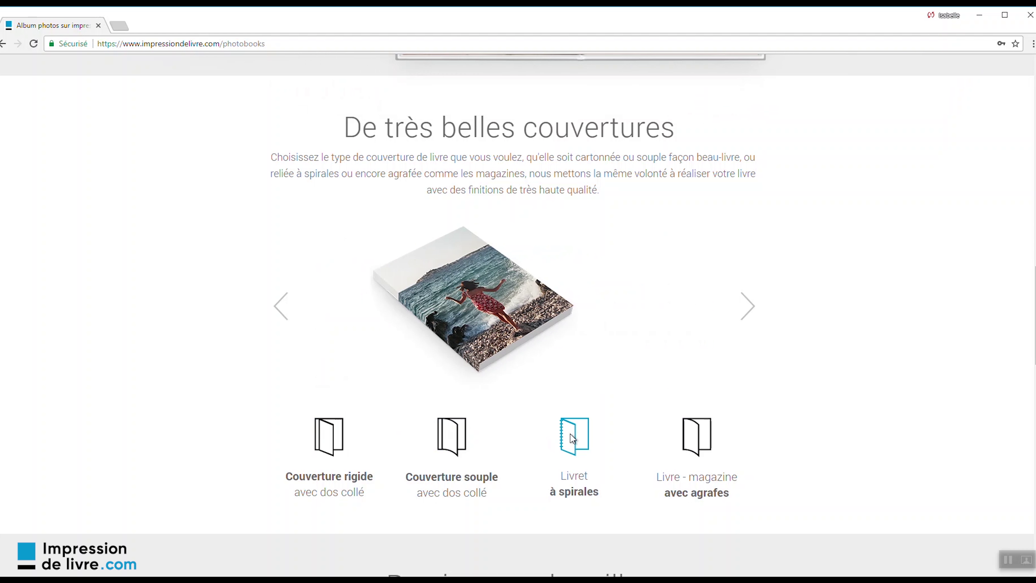
{"action": "left_click", "coordinate": [701, 444]}
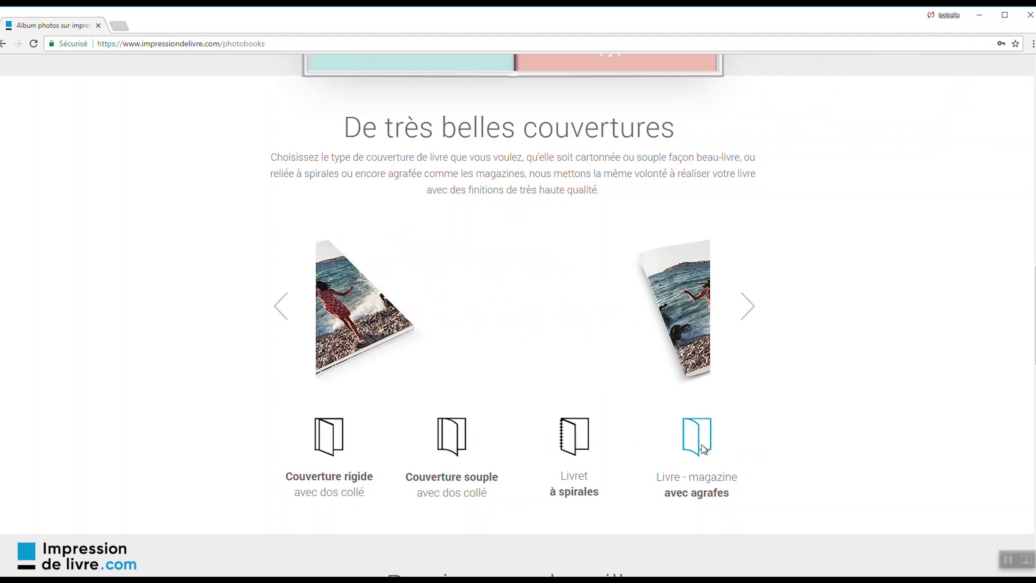
Review the available book formats and start creating a book to reach the product list
{"action": "scroll", "coordinate": [785, 448], "scroll_direction": "down", "scroll_amount": 8}
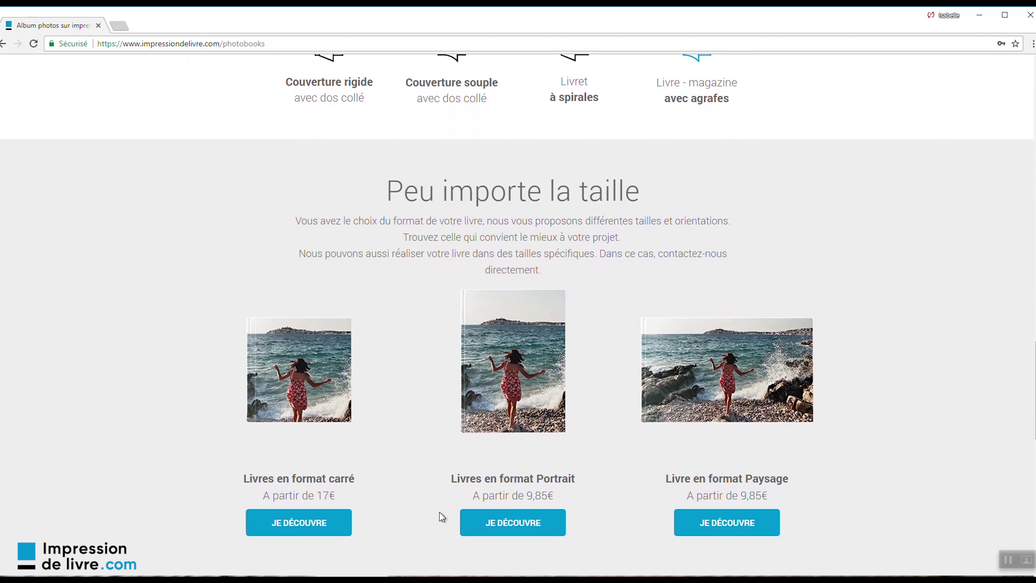
{"action": "scroll", "coordinate": [436, 517], "scroll_direction": "down", "scroll_amount": 1}
{"action": "scroll", "coordinate": [444, 515], "scroll_direction": "down", "scroll_amount": 10}
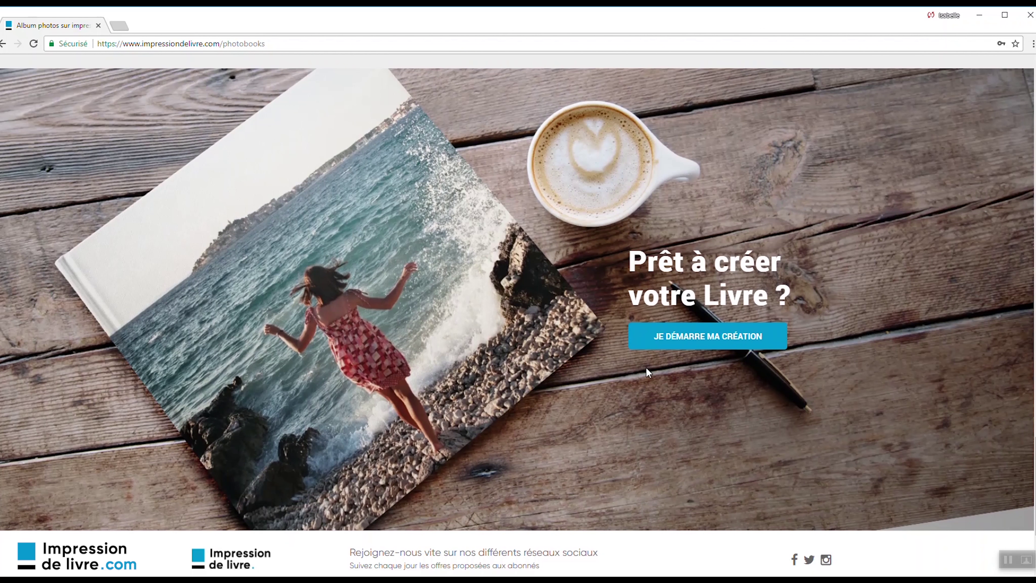
{"action": "left_click", "coordinate": [674, 338]}
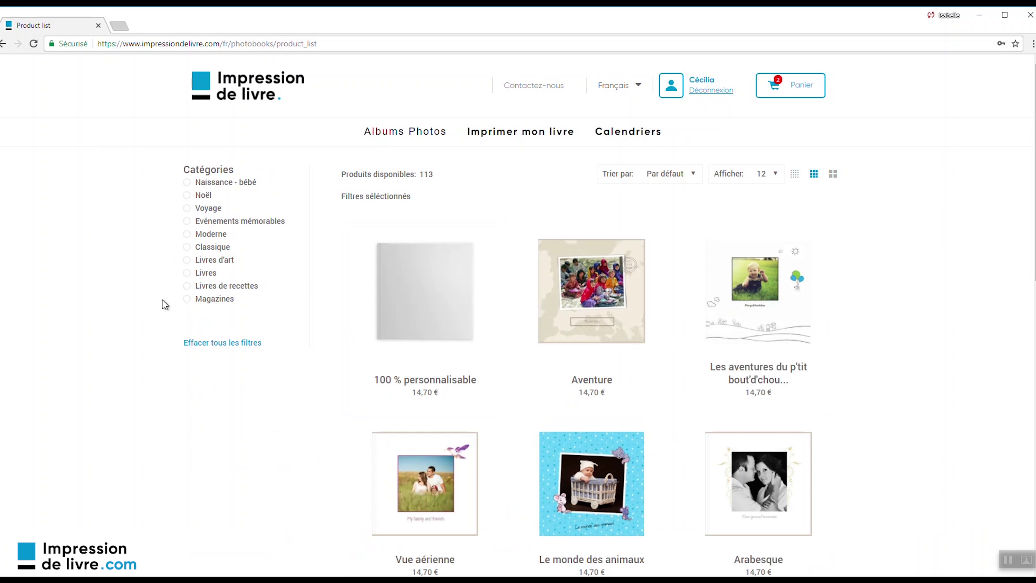
Browse the products by the categories Livres d'art, Evénements mémorables and Noël, and clear all filters
{"action": "left_click", "coordinate": [217, 261]}
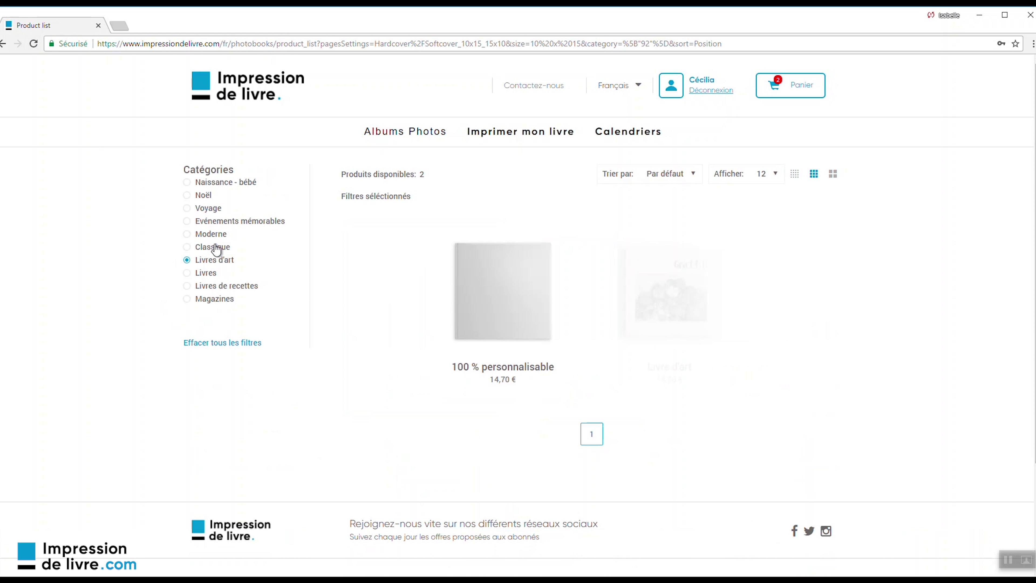
{"action": "left_click", "coordinate": [212, 219]}
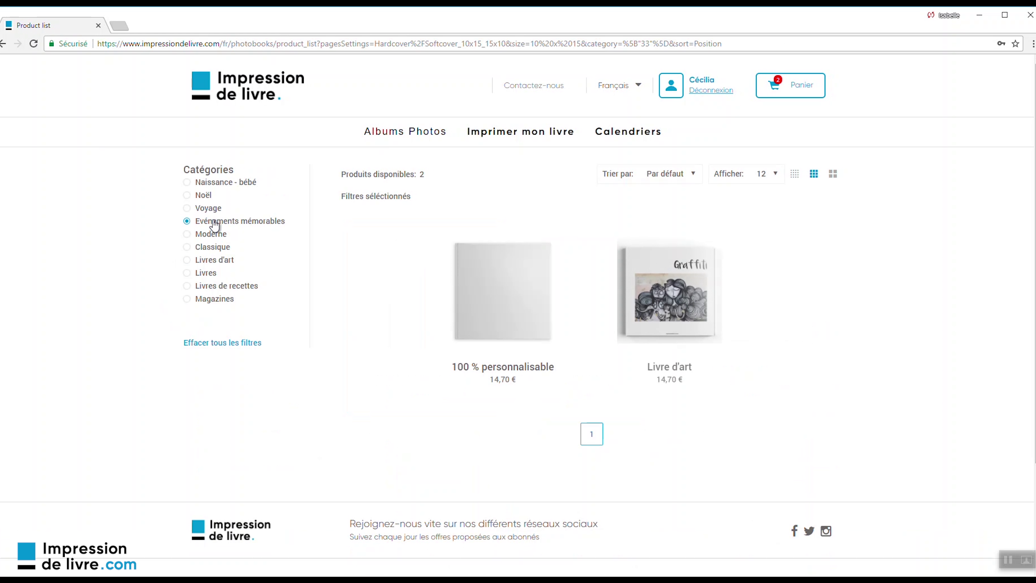
{"action": "left_click", "coordinate": [208, 200]}
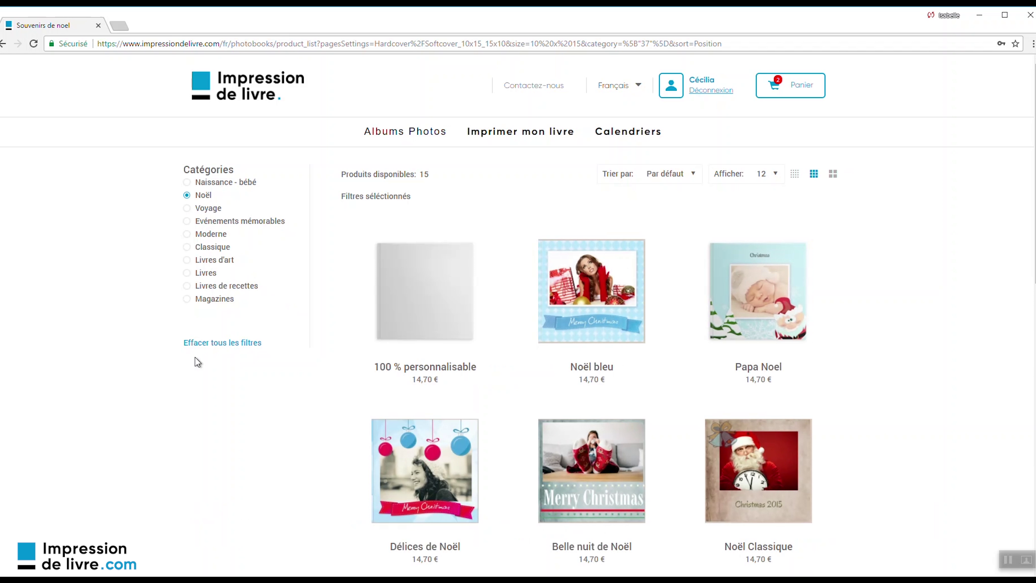
{"action": "left_click", "coordinate": [203, 345]}
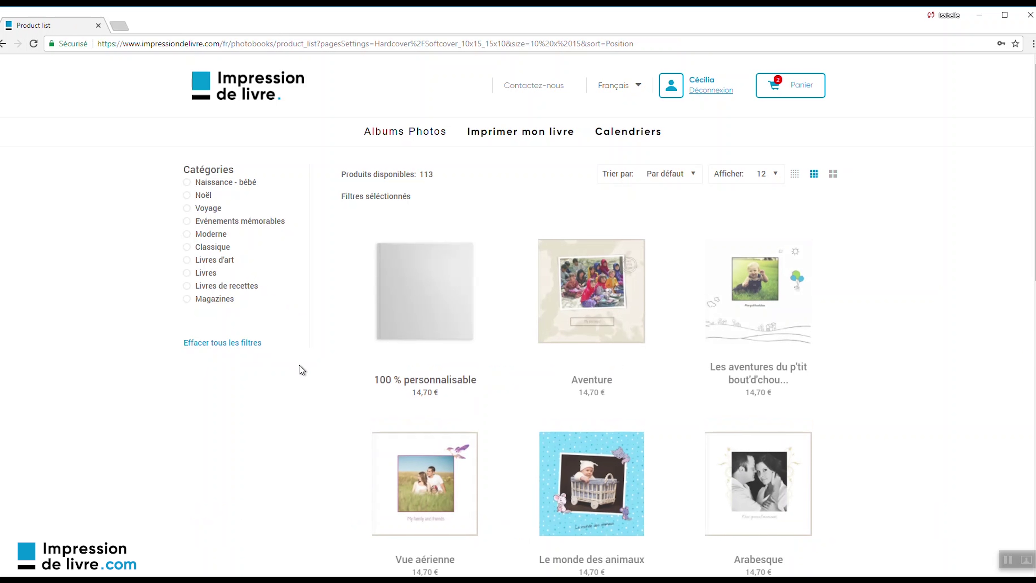
Choose the 100 % personnalisable album and set its size to A5 paysage
{"action": "left_click", "coordinate": [407, 331]}
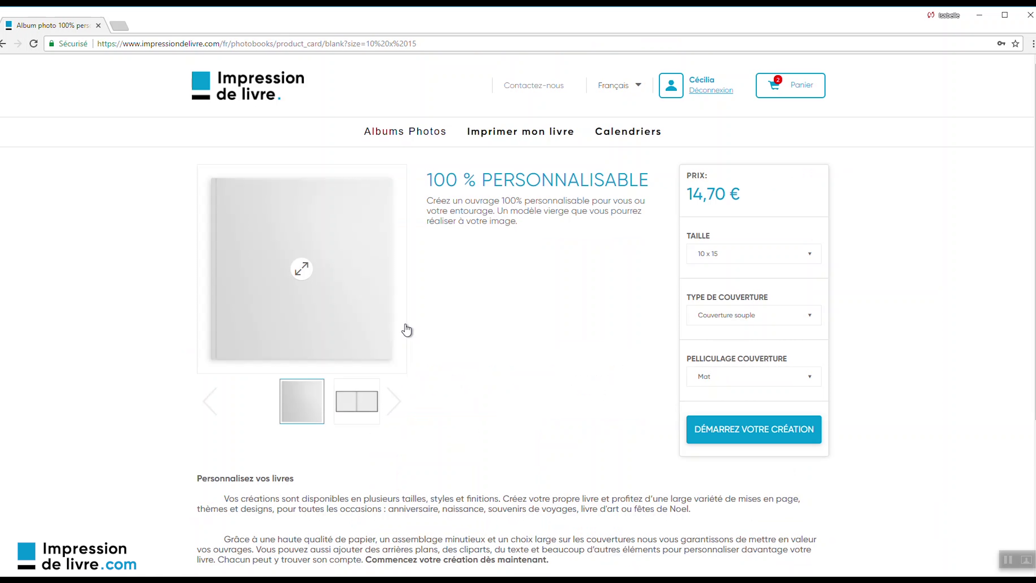
{"action": "left_click", "coordinate": [714, 253]}
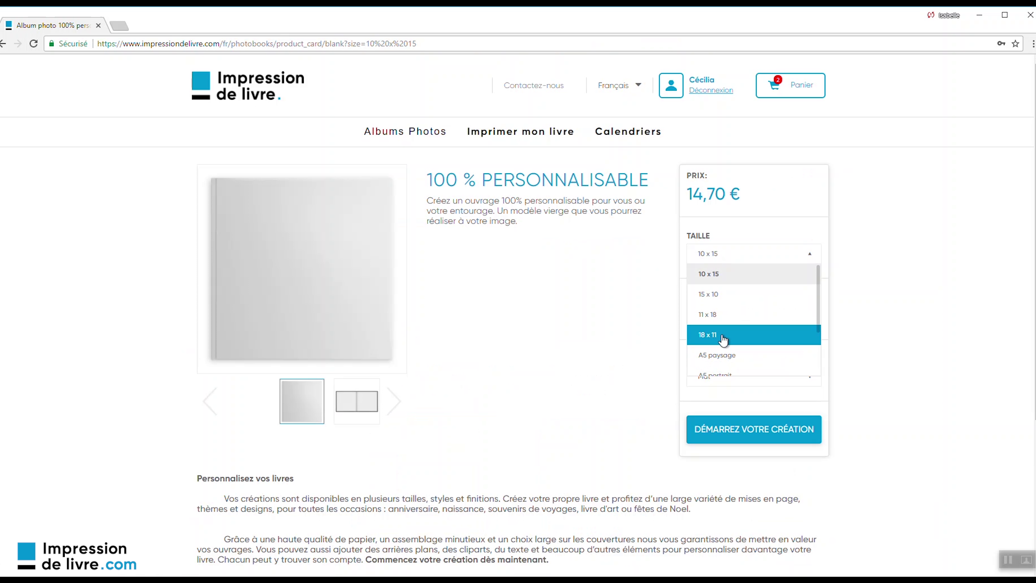
{"action": "left_click", "coordinate": [720, 361]}
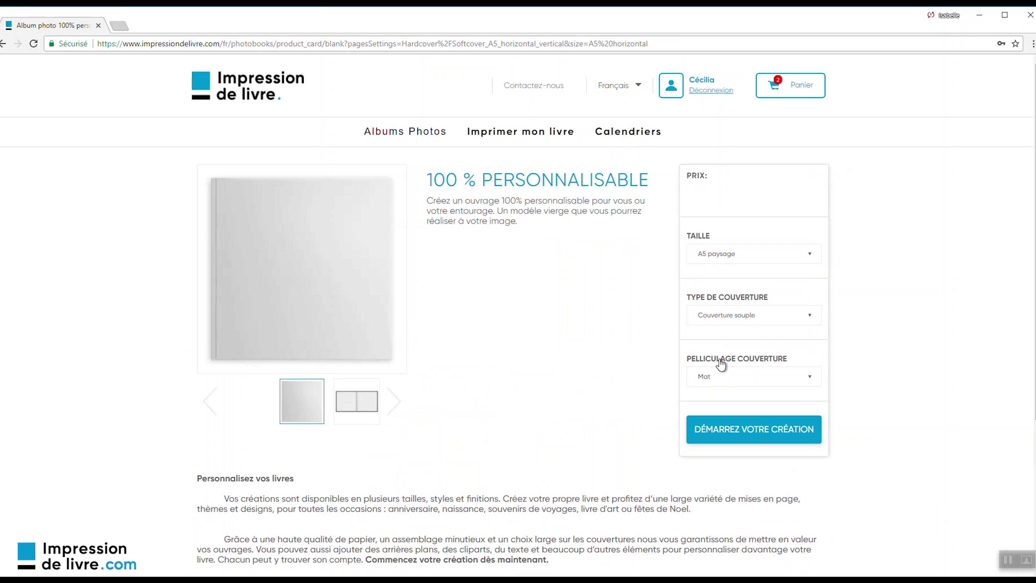
Keep Couverture souple as the cover type with Mat lamination, and start the creation in the editor
{"action": "left_click", "coordinate": [729, 322]}
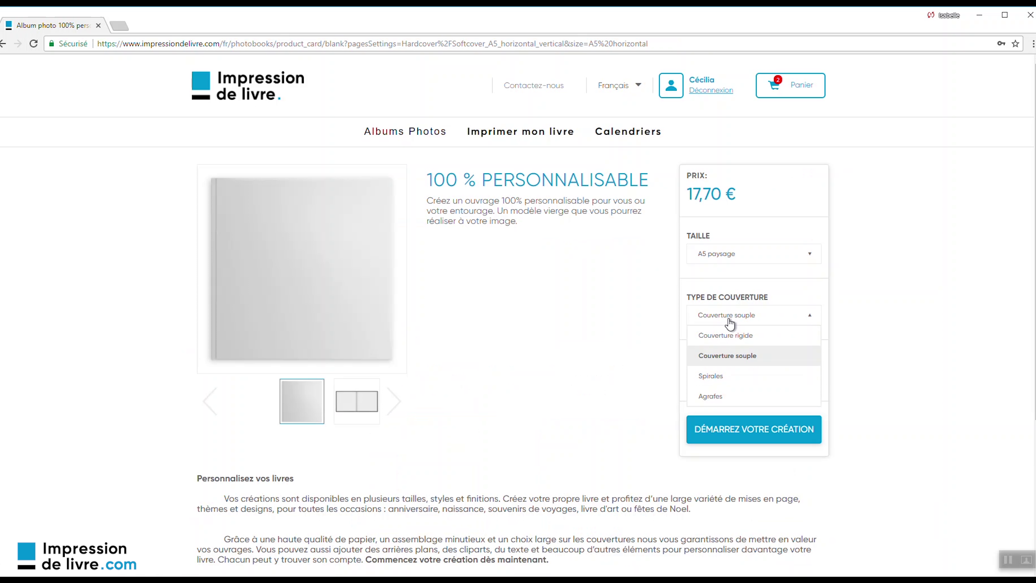
{"action": "left_click", "coordinate": [738, 365]}
{"action": "left_click", "coordinate": [734, 385]}
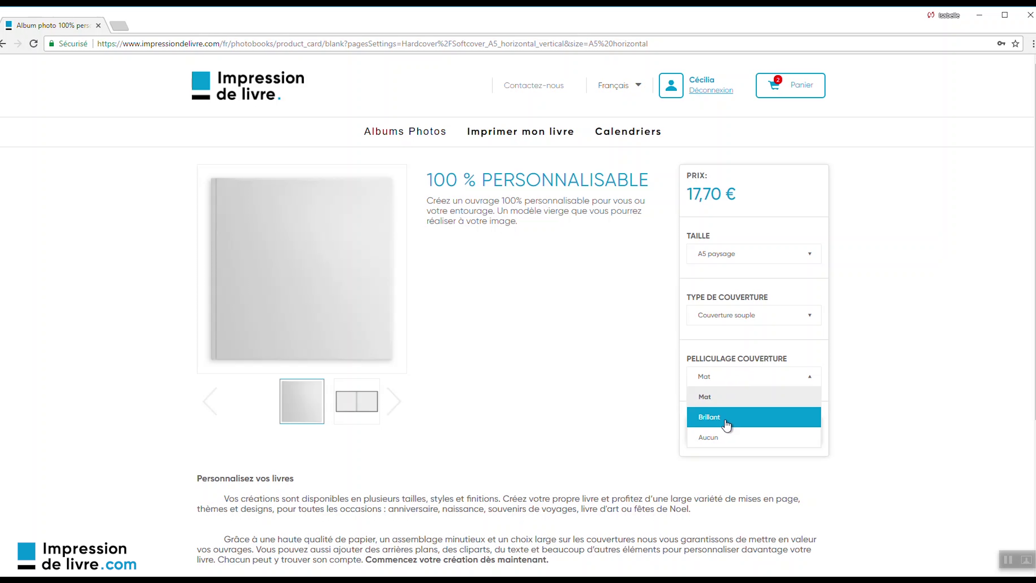
{"action": "left_click", "coordinate": [724, 398]}
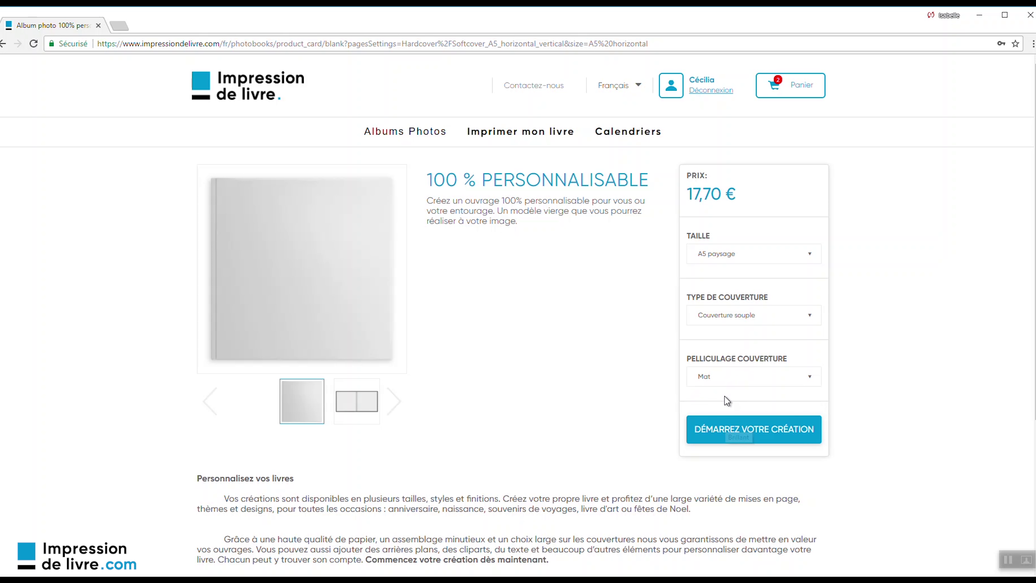
{"action": "left_click", "coordinate": [742, 441]}
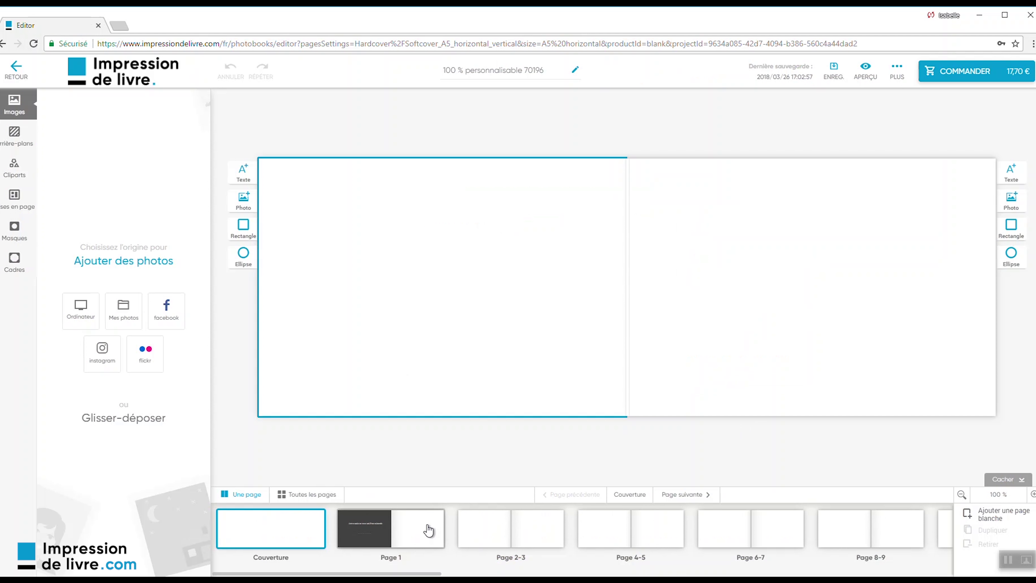
Add a blank page to the book
{"action": "left_click", "coordinate": [387, 542]}
{"action": "left_click", "coordinate": [308, 531]}
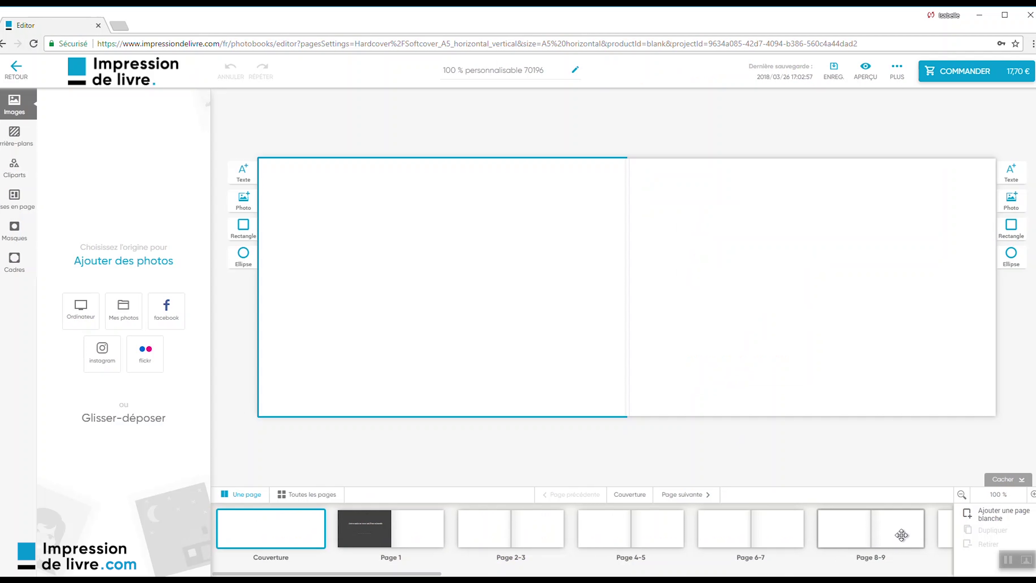
{"action": "left_click", "coordinate": [987, 521]}
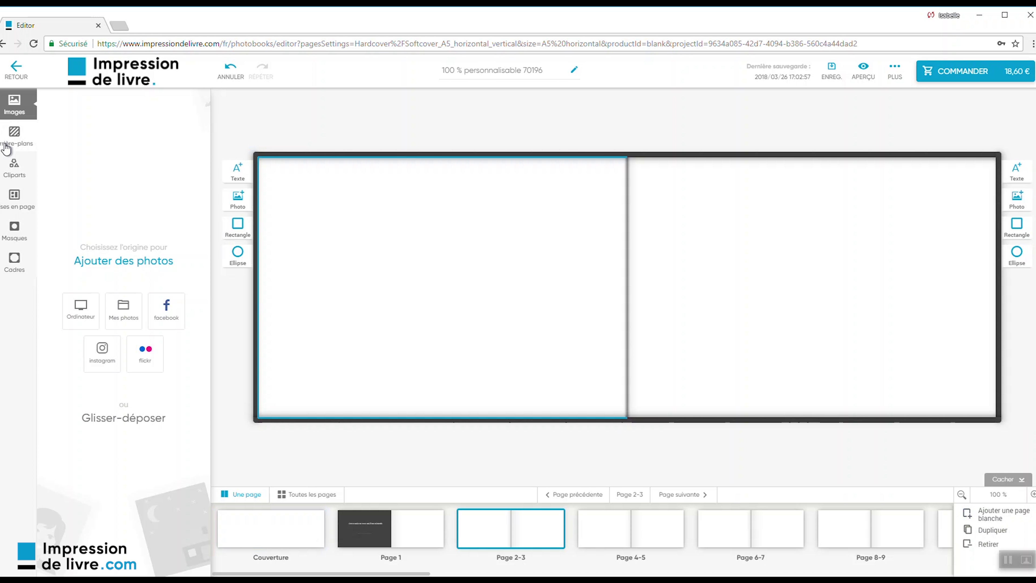
Apply a pale blue background from the Blue collection to both pages of spread 2-3
{"action": "left_click", "coordinate": [6, 148]}
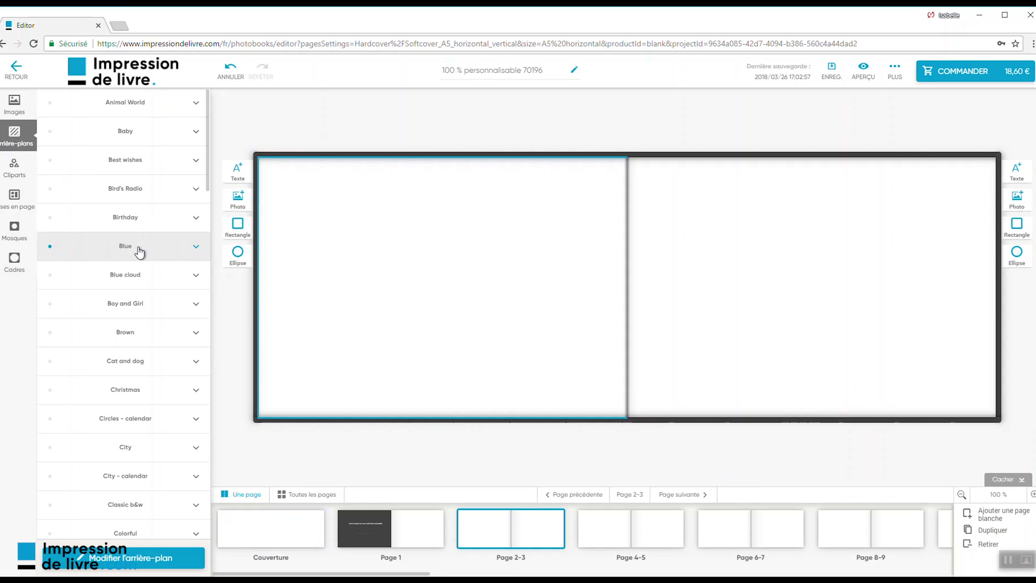
{"action": "left_click", "coordinate": [139, 253]}
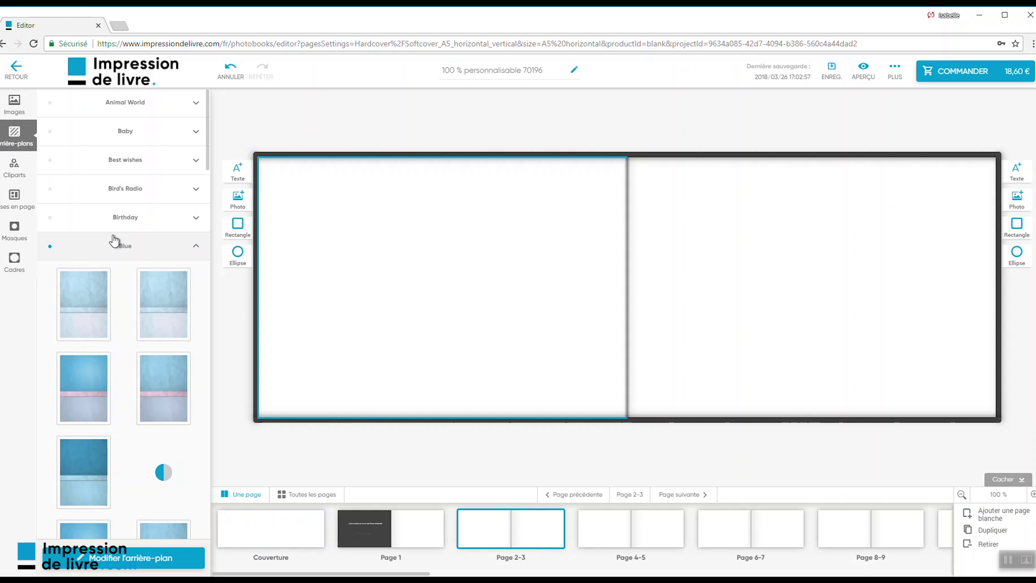
{"action": "mouse_move", "coordinate": [121, 281]}
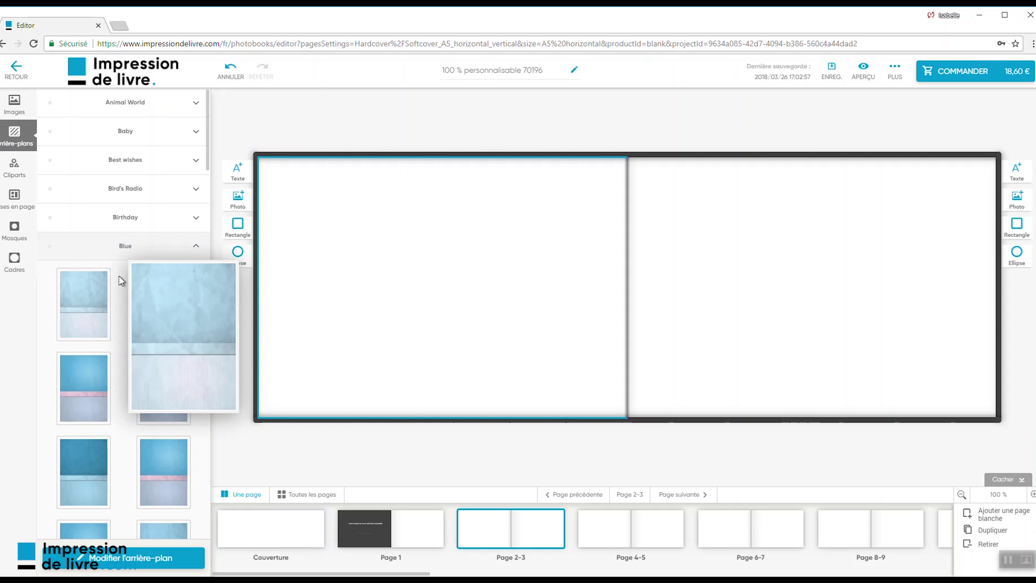
{"action": "left_click_drag", "start_coordinate": [149, 294], "coordinate": [361, 323]}
{"action": "mouse_move", "coordinate": [71, 340]}
{"action": "left_click_drag", "start_coordinate": [75, 347], "coordinate": [790, 345]}
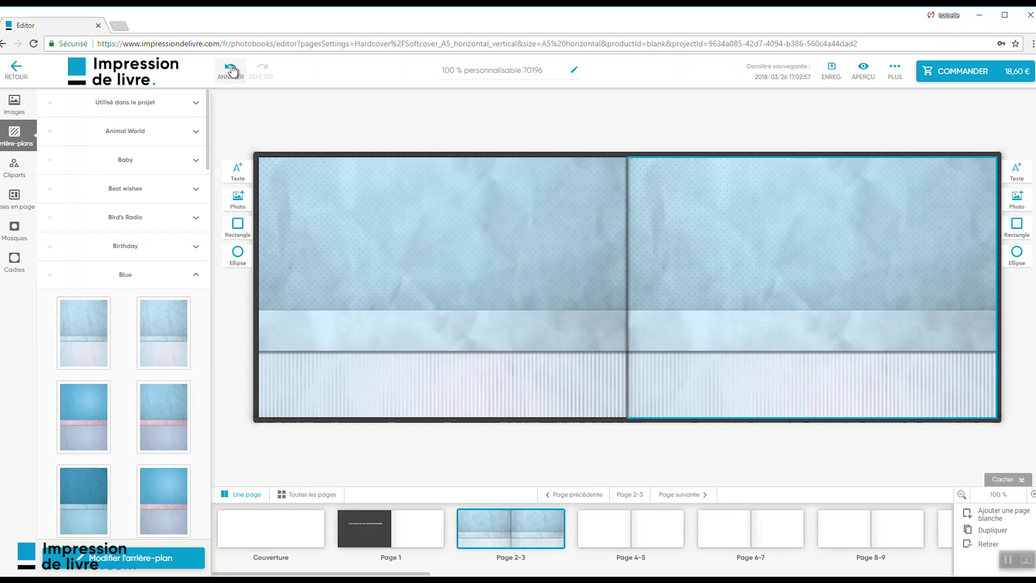
Undo both background changes on spread 2-3
{"action": "left_click", "coordinate": [231, 70]}
{"action": "left_click", "coordinate": [231, 70]}
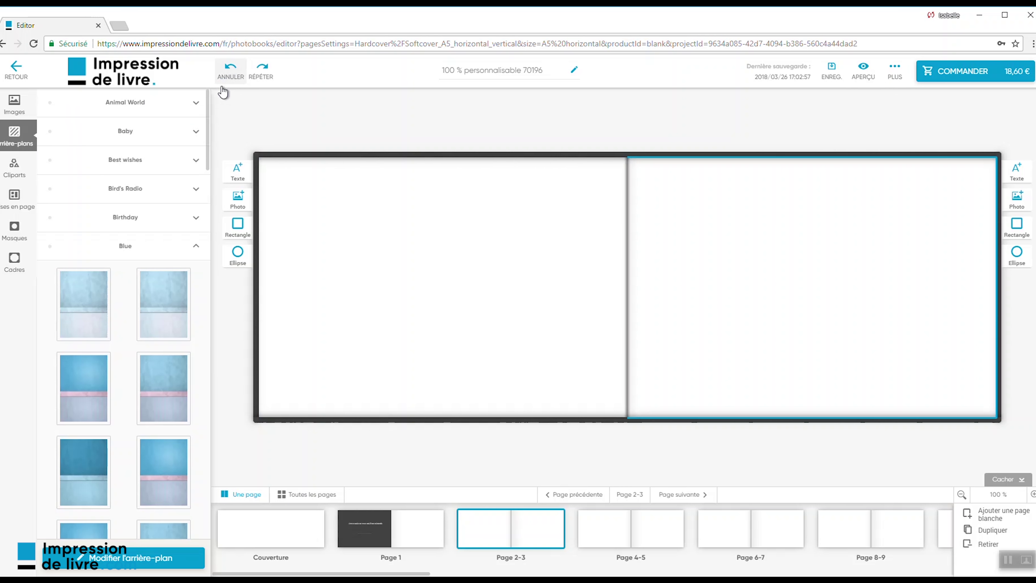
Import four photos from the computer's Tutos folder: the couple on the bench, the beach child, the blue-haired woman and the older couple
{"action": "left_click", "coordinate": [14, 111]}
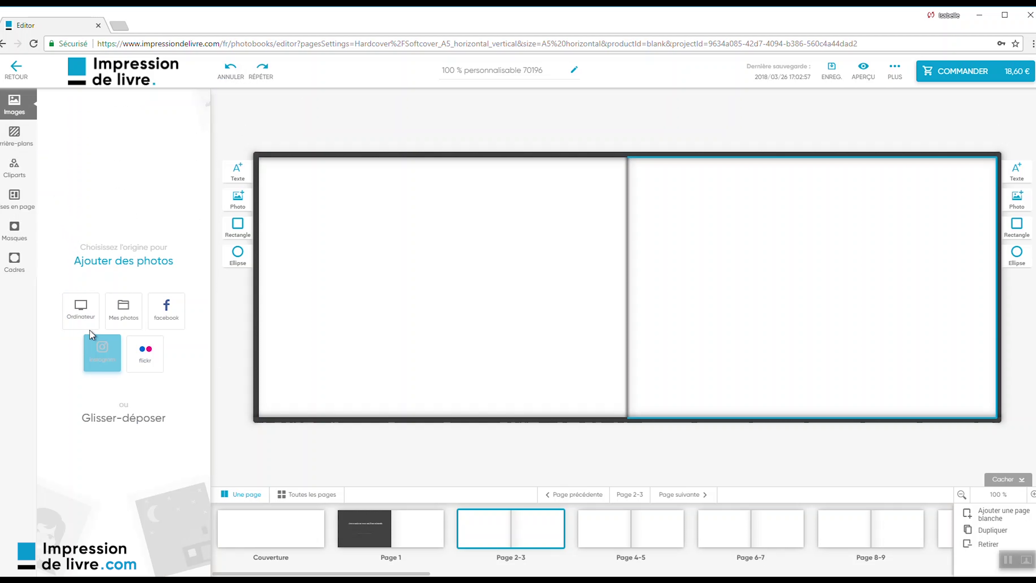
{"action": "left_click", "coordinate": [72, 321]}
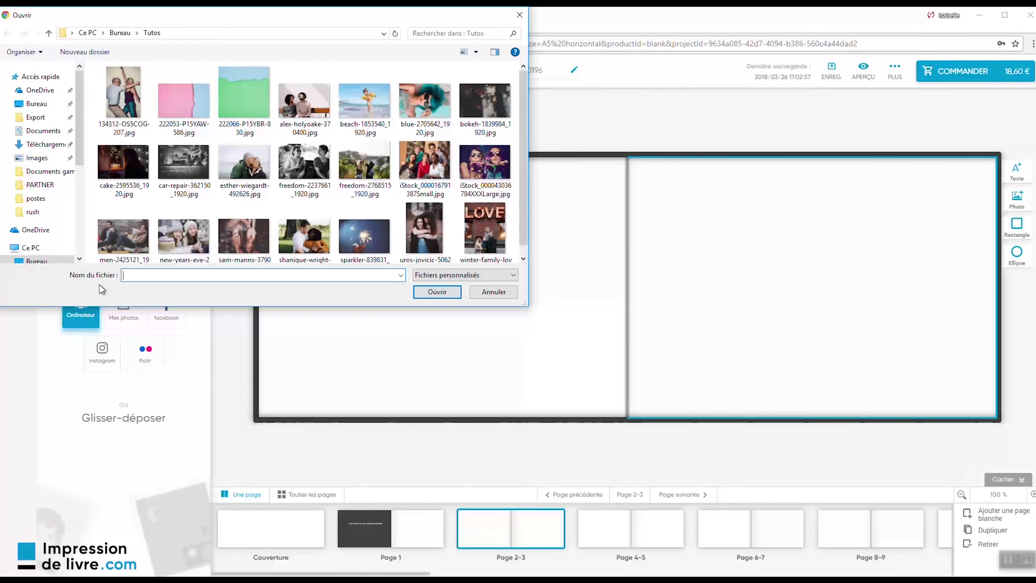
{"action": "left_click", "coordinate": [294, 92]}
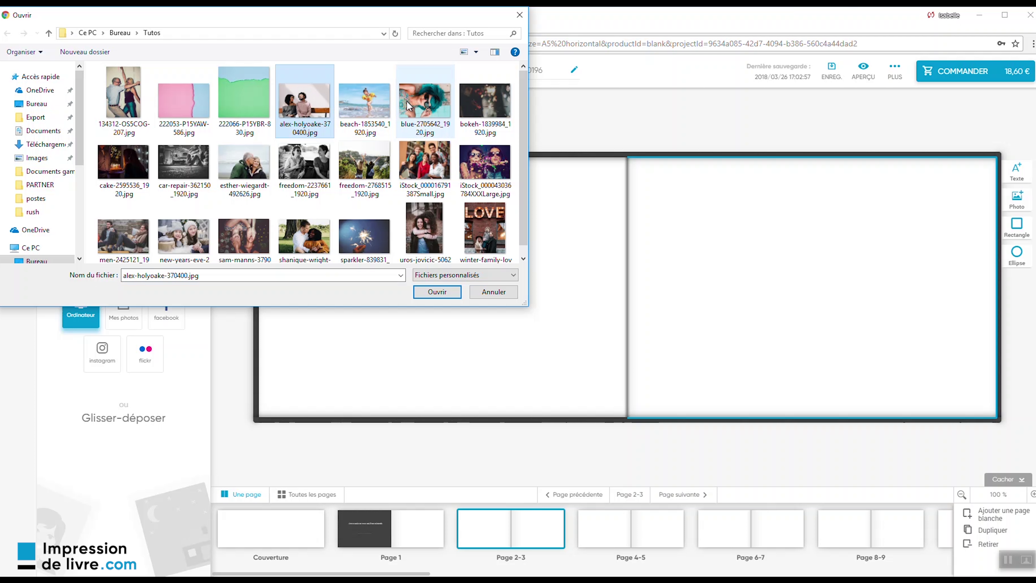
{"action": "left_click", "coordinate": [380, 110], "text": "ctrl"}
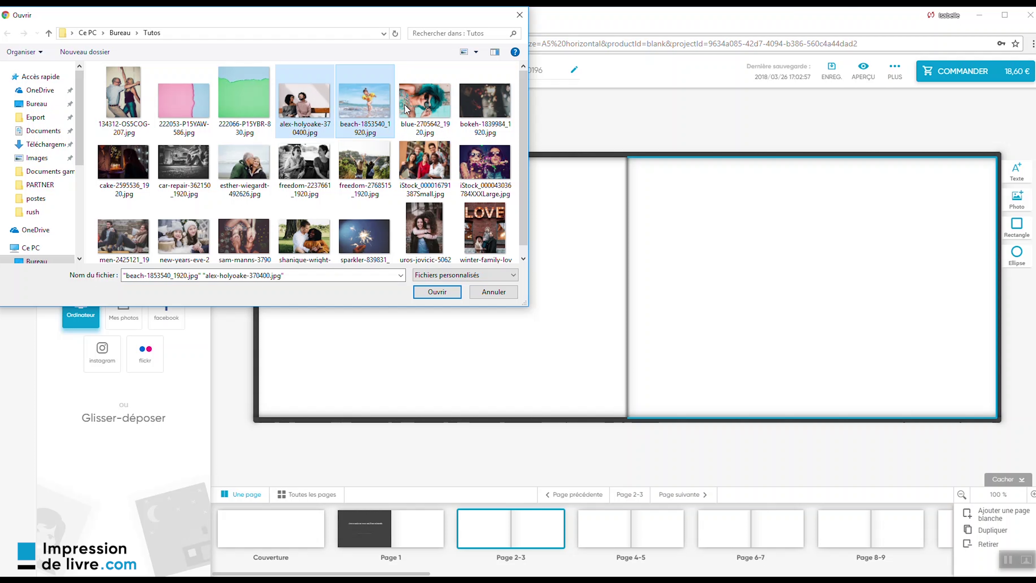
{"action": "left_click", "coordinate": [412, 110], "text": "ctrl"}
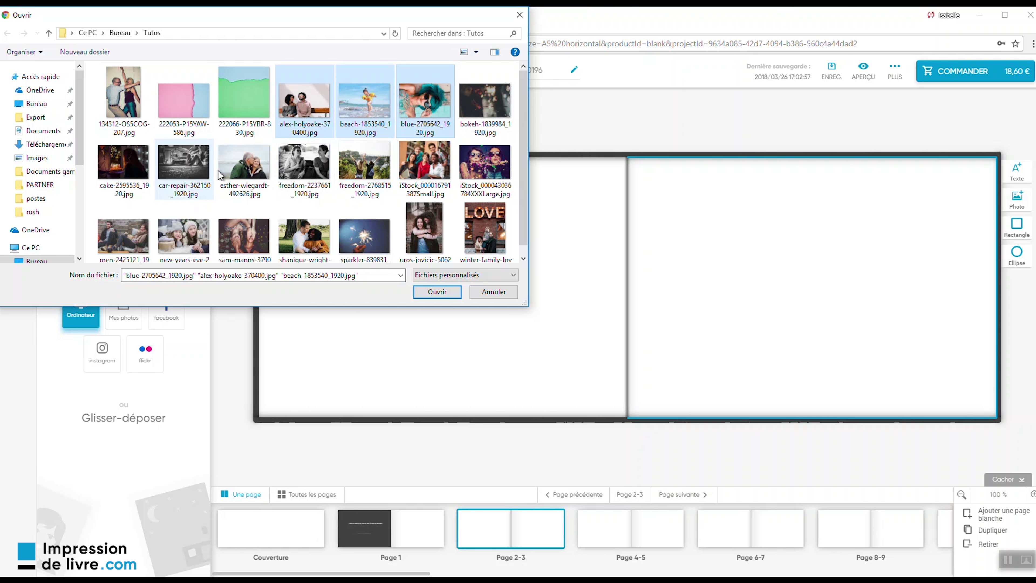
{"action": "left_click", "coordinate": [244, 175], "text": "ctrl"}
{"action": "left_click", "coordinate": [442, 292]}
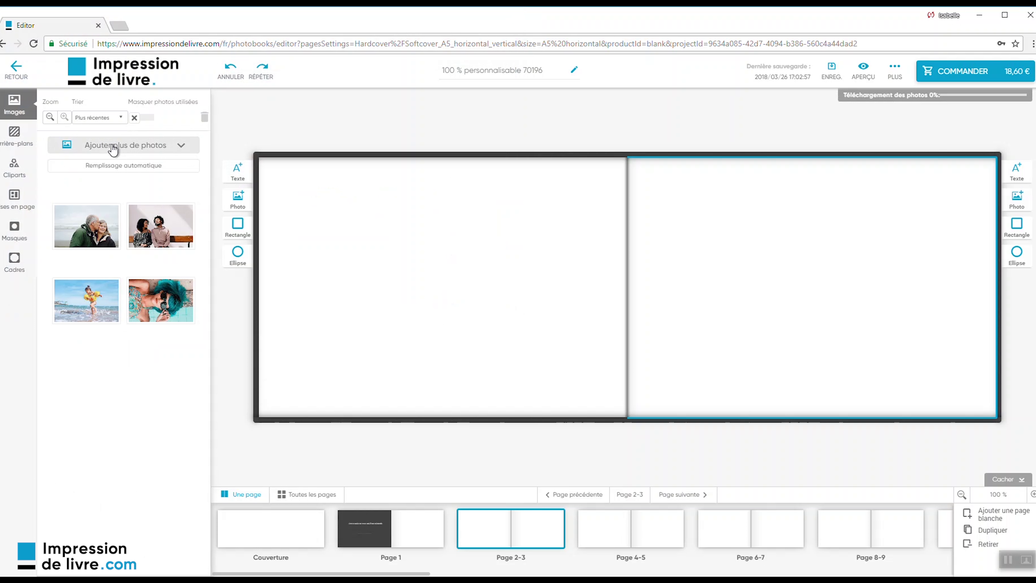
Import the first four photos of the Instagram gallery into the project's images
{"action": "left_click", "coordinate": [111, 145]}
{"action": "left_click", "coordinate": [102, 245]}
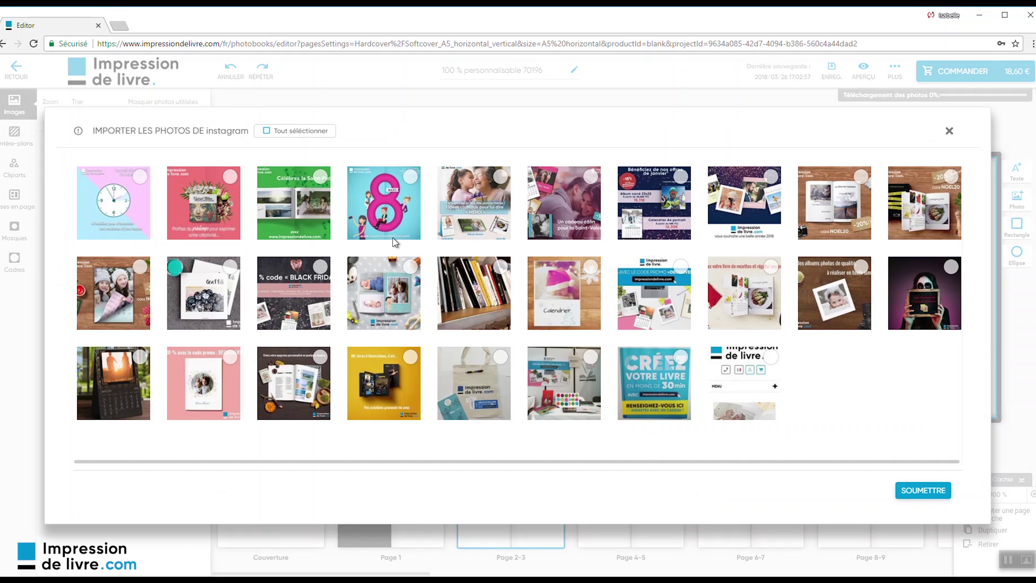
{"action": "left_click", "coordinate": [100, 207]}
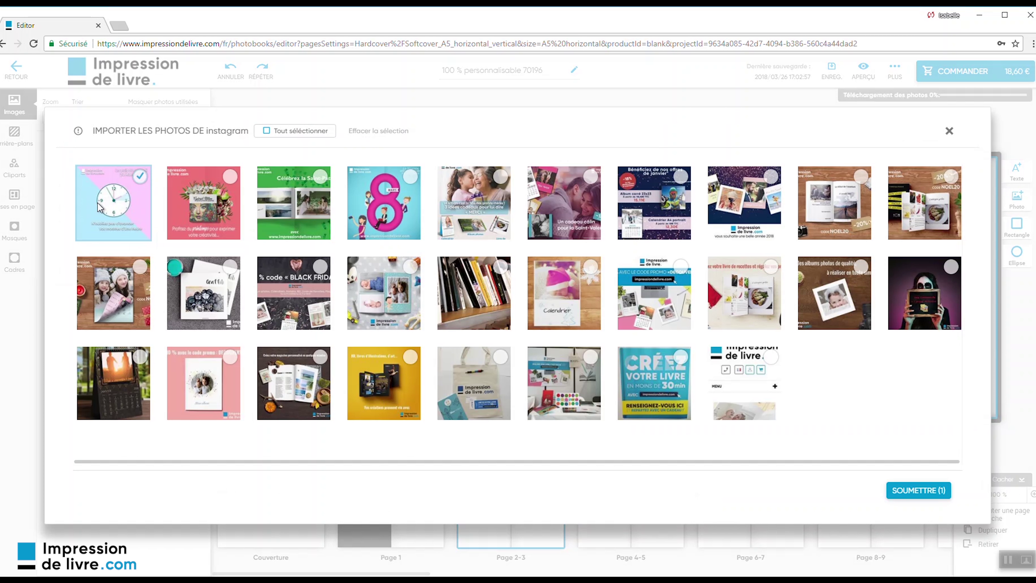
{"action": "left_click", "coordinate": [235, 201]}
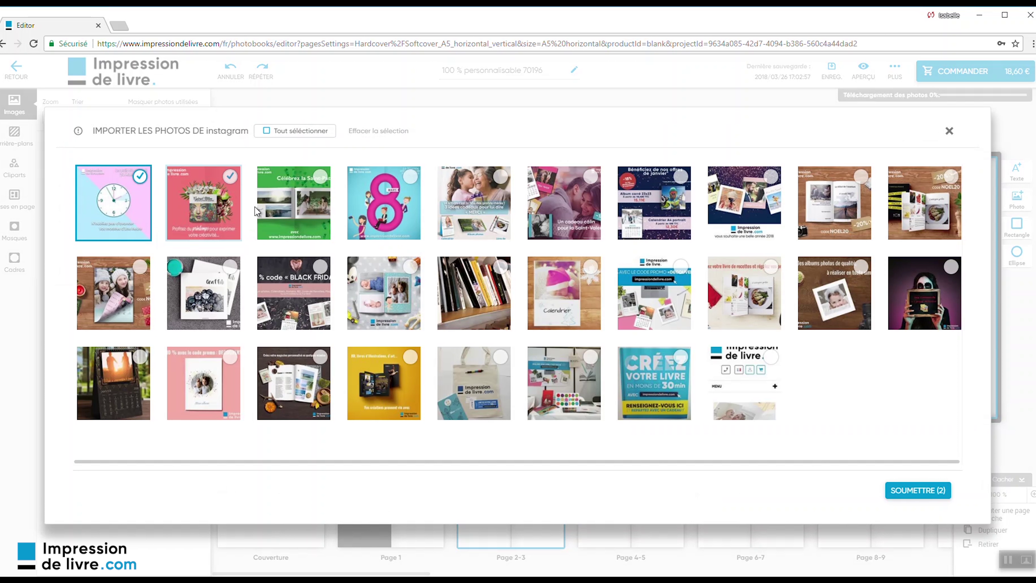
{"action": "left_click", "coordinate": [300, 209]}
{"action": "left_click", "coordinate": [403, 214]}
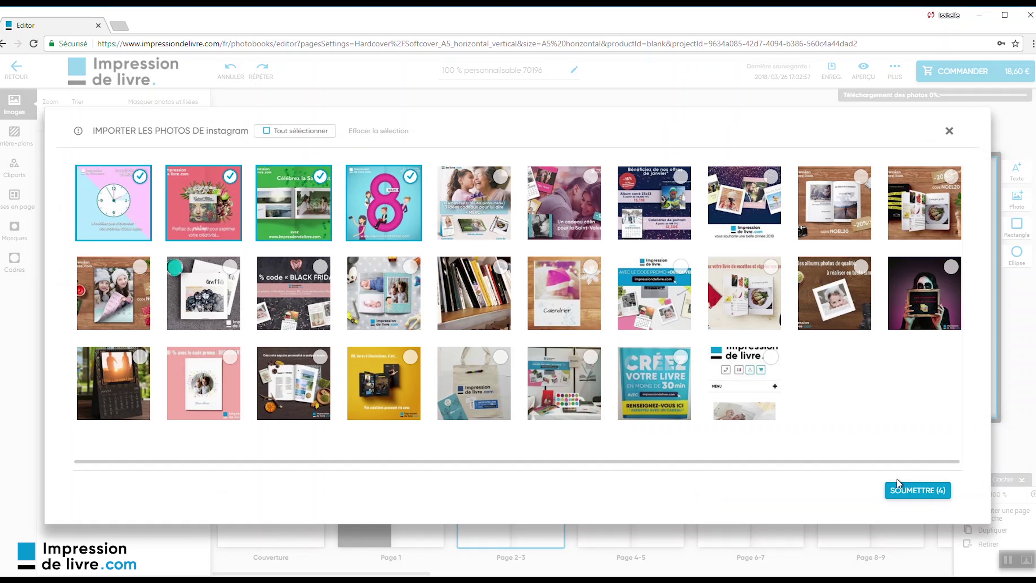
{"action": "left_click", "coordinate": [904, 490]}
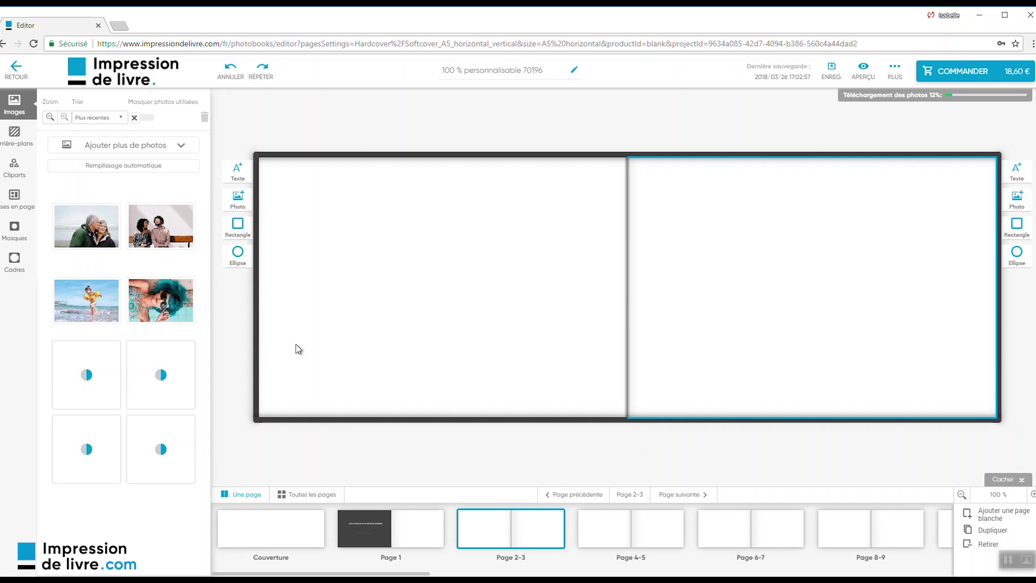
Place the photo of the blue-haired woman on page 2 and zoom the image in and out within its frame
{"action": "left_click_drag", "start_coordinate": [161, 300], "coordinate": [503, 323]}
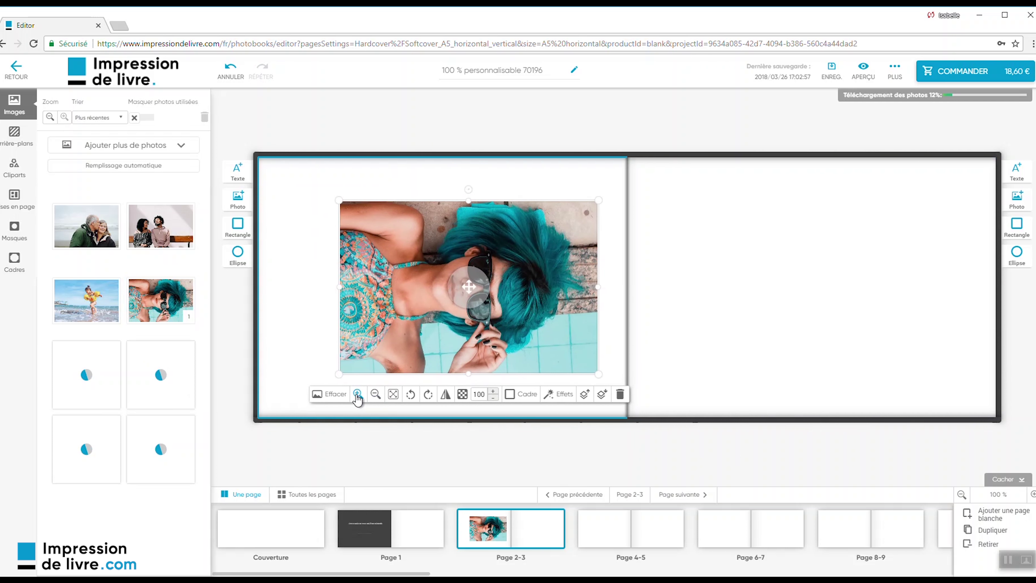
{"action": "left_click", "coordinate": [357, 394]}
{"action": "left_click", "coordinate": [358, 394]}
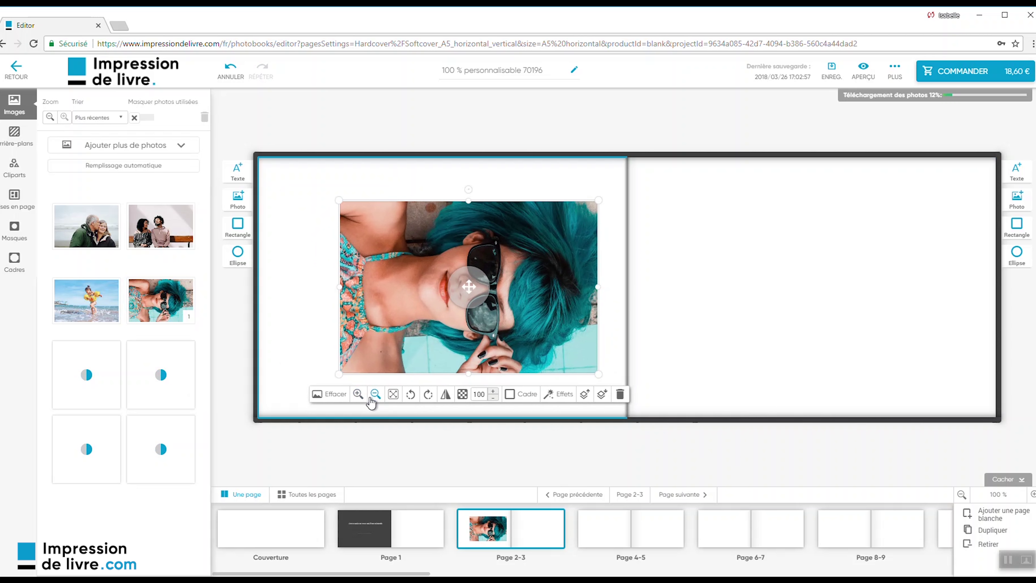
{"action": "left_click", "coordinate": [374, 394]}
{"action": "left_click", "coordinate": [375, 394]}
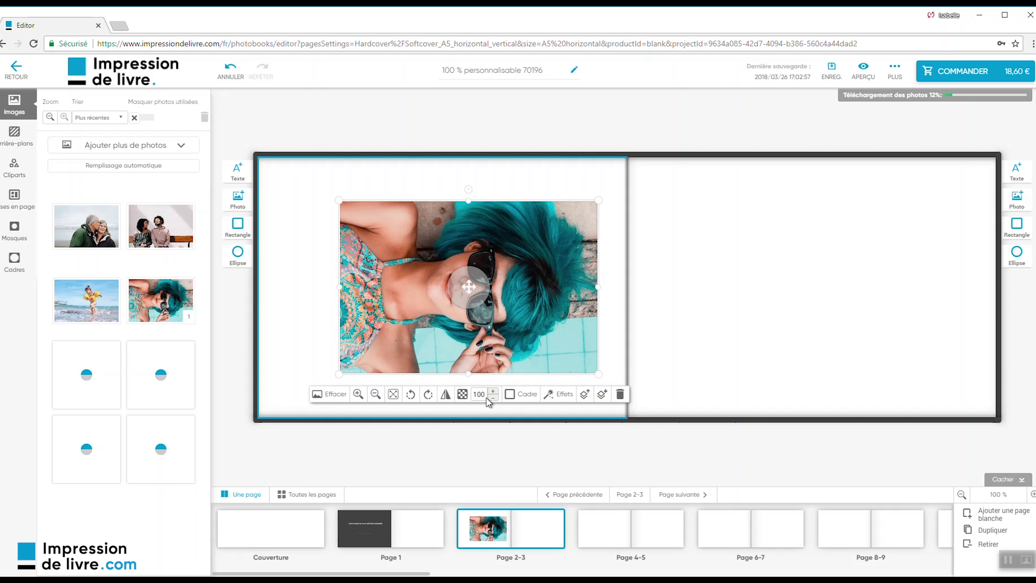
Lower the placed photo's opacity to 89 and try the Jacksonville and Tampa effects on it
{"action": "left_click", "coordinate": [493, 398]}
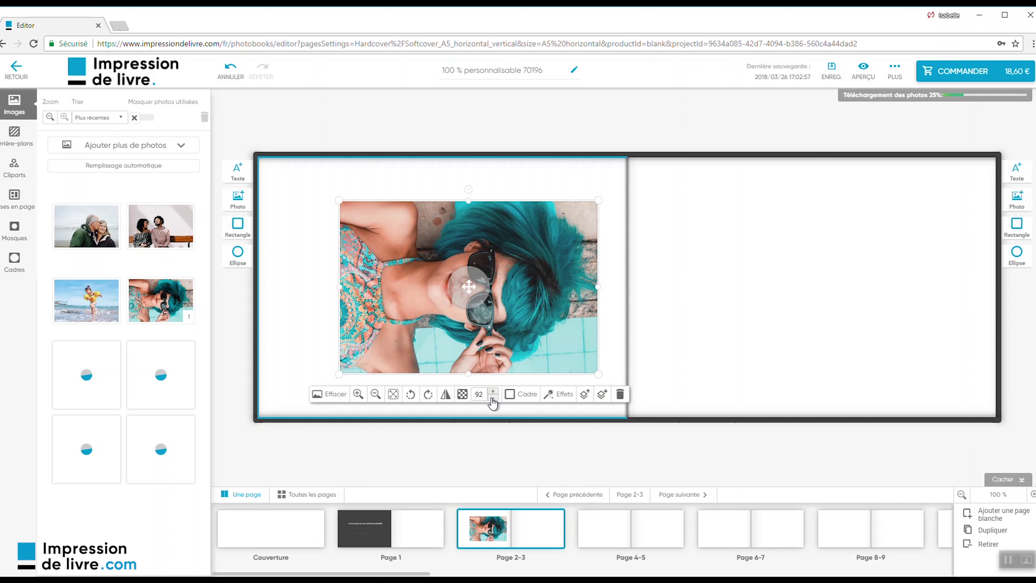
{"action": "left_click", "coordinate": [493, 398]}
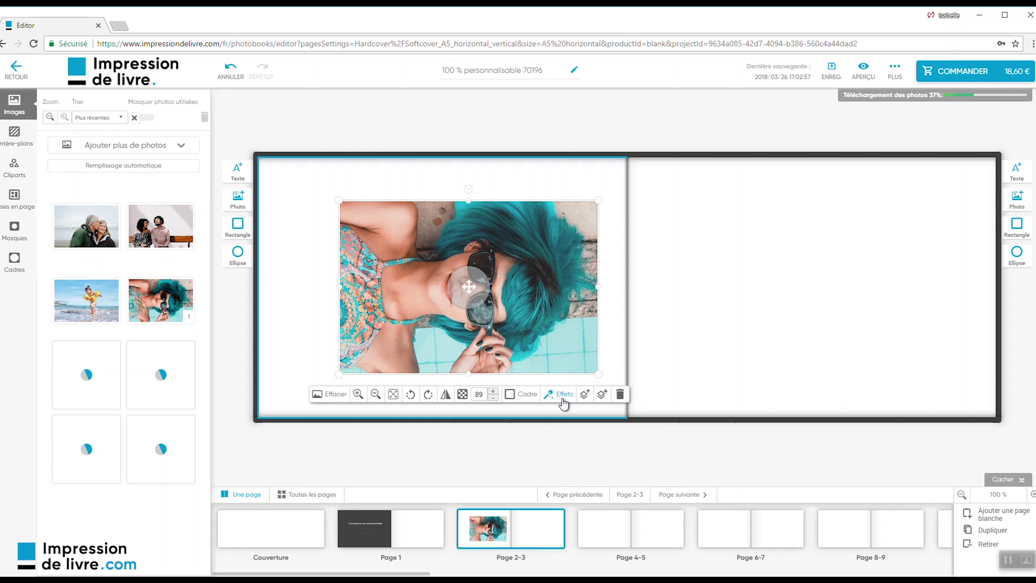
{"action": "left_click", "coordinate": [562, 395]}
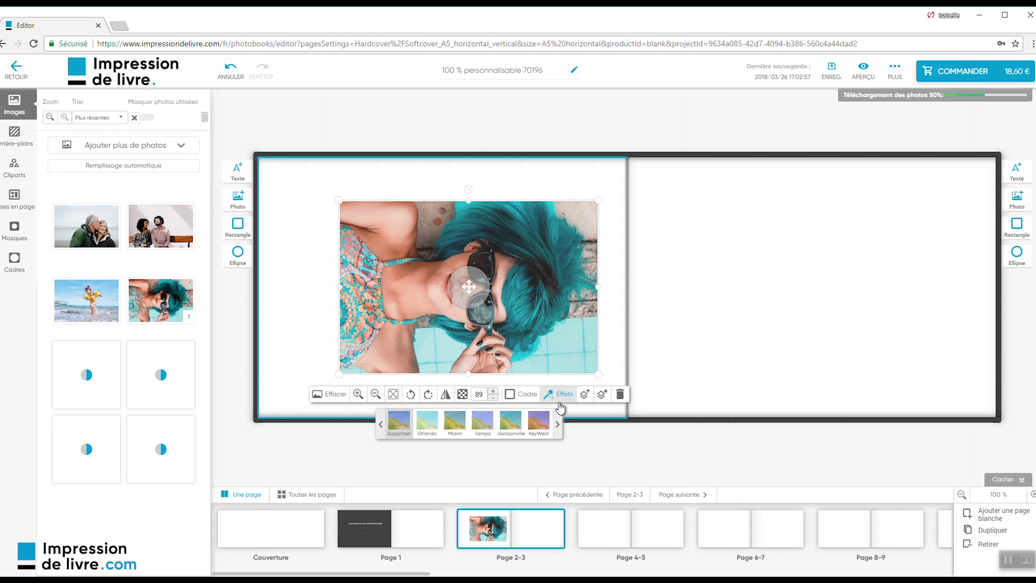
{"action": "left_click", "coordinate": [506, 423]}
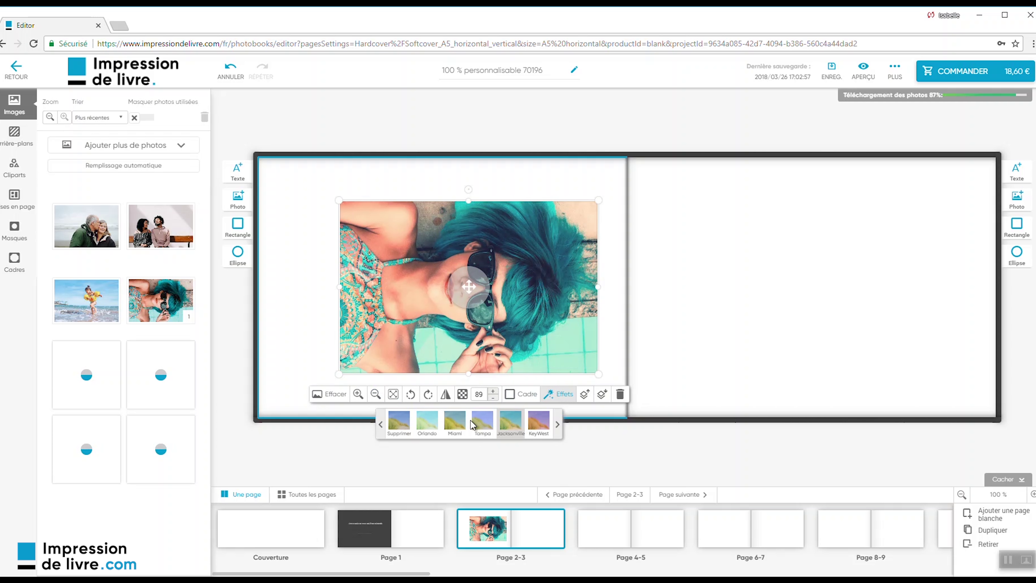
{"action": "left_click", "coordinate": [481, 421]}
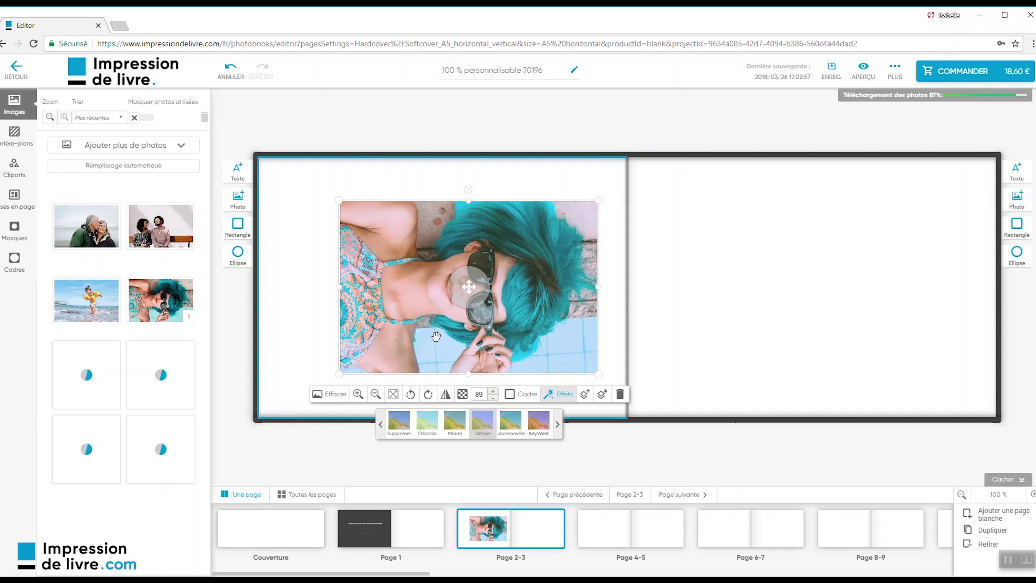
Delete the photo from page 2 and apply the two-by-two grid layout for 4 photos per page
{"action": "key", "text": "Delete"}
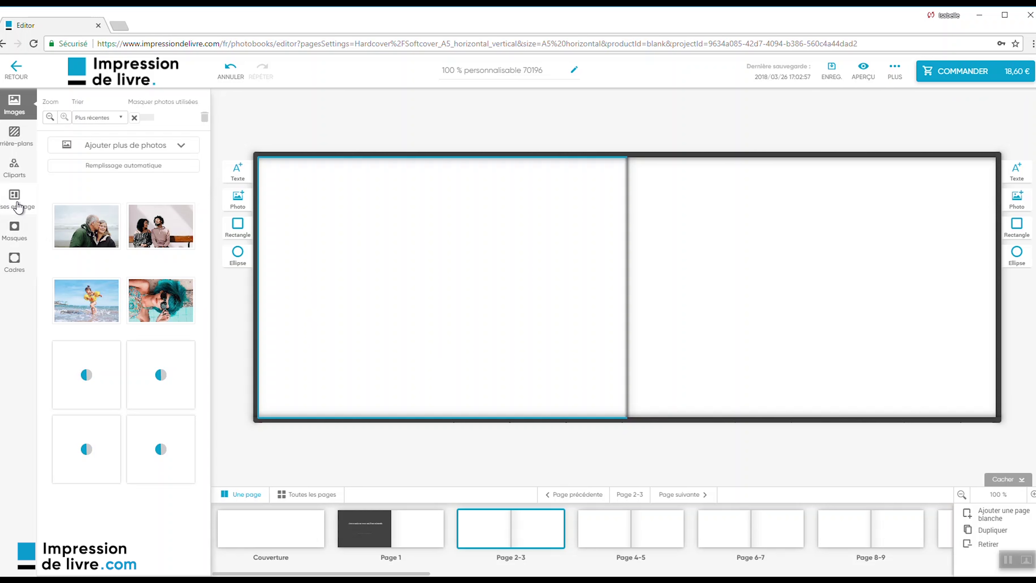
{"action": "left_click", "coordinate": [18, 204]}
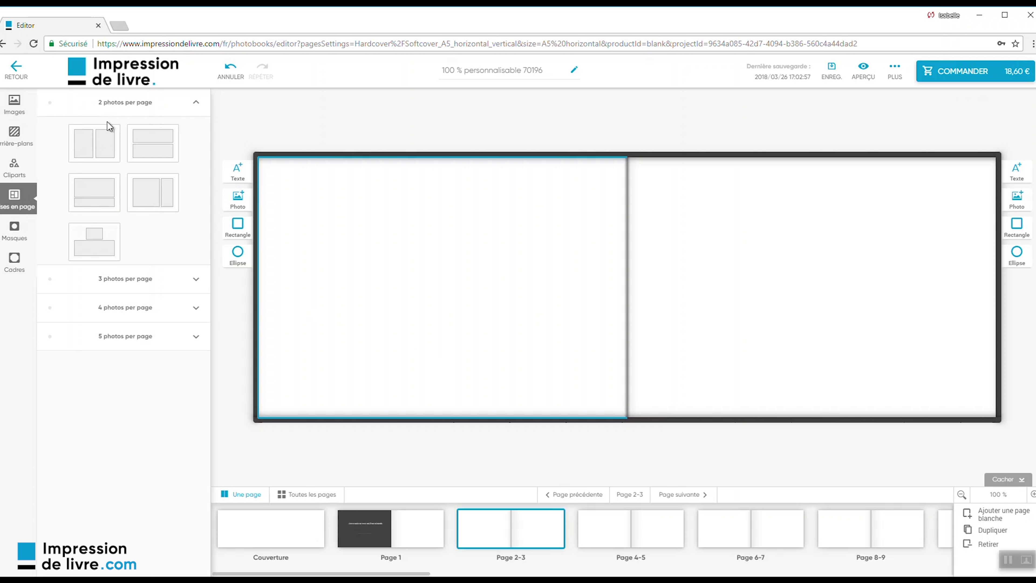
{"action": "left_click", "coordinate": [131, 310]}
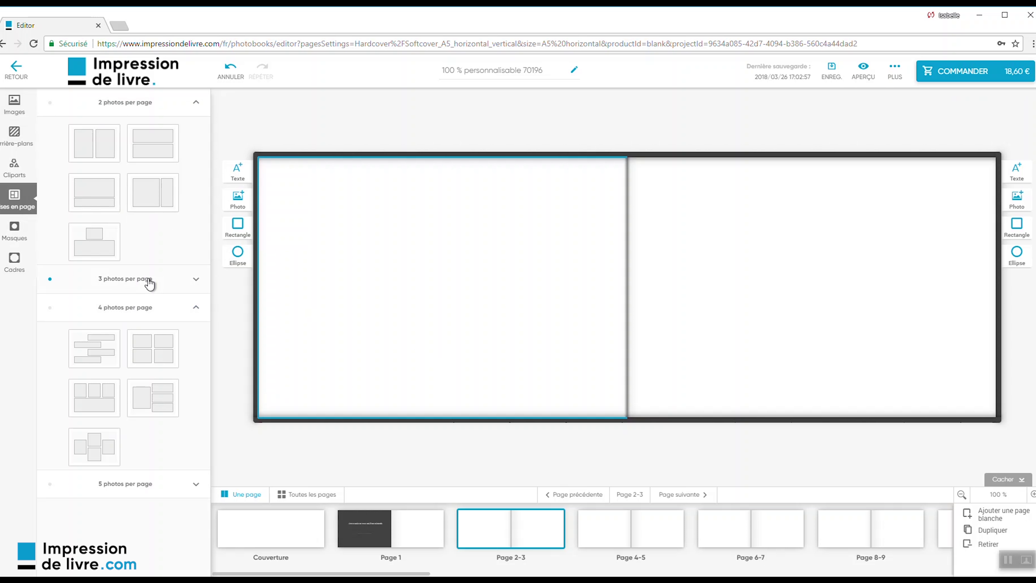
{"action": "mouse_move", "coordinate": [174, 341]}
{"action": "left_click", "coordinate": [156, 343]}
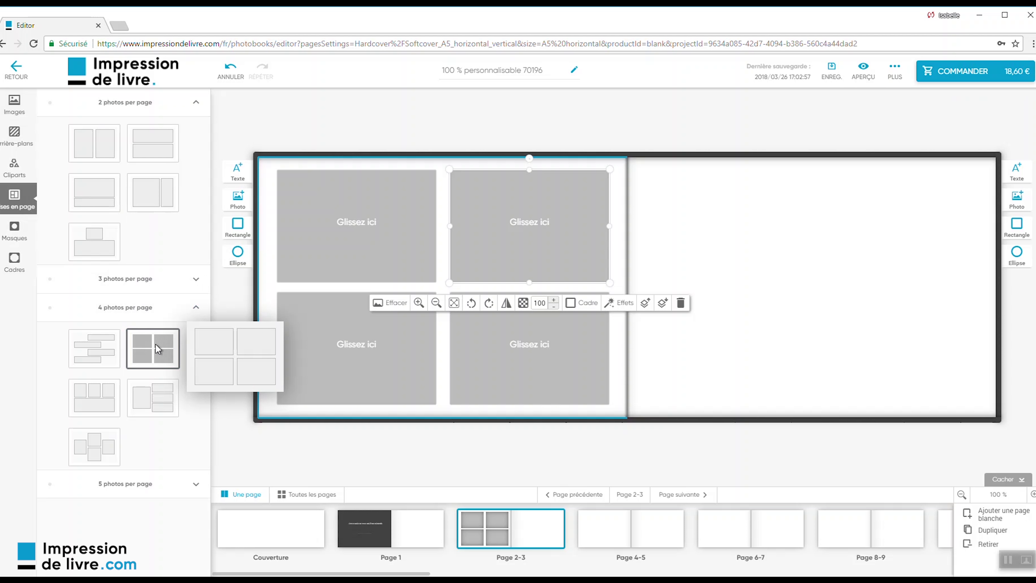
Fill page 2's grid with the beach child and blue-haired woman above, the bench couple and older couple below
{"action": "left_click", "coordinate": [16, 112]}
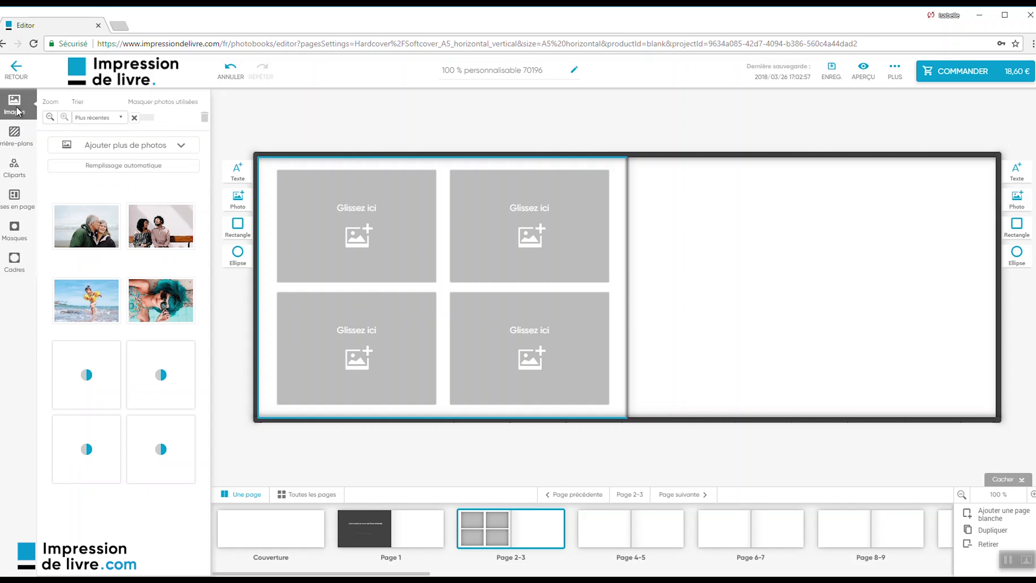
{"action": "mouse_move", "coordinate": [130, 301]}
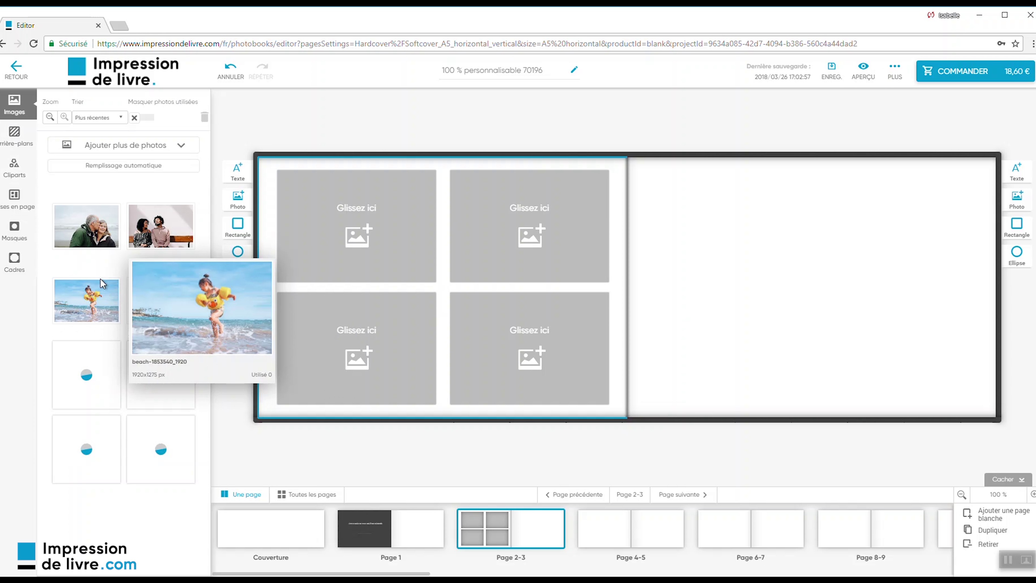
{"action": "left_click_drag", "start_coordinate": [91, 303], "coordinate": [302, 271]}
{"action": "mouse_move", "coordinate": [159, 241]}
{"action": "left_click_drag", "start_coordinate": [163, 301], "coordinate": [529, 222]}
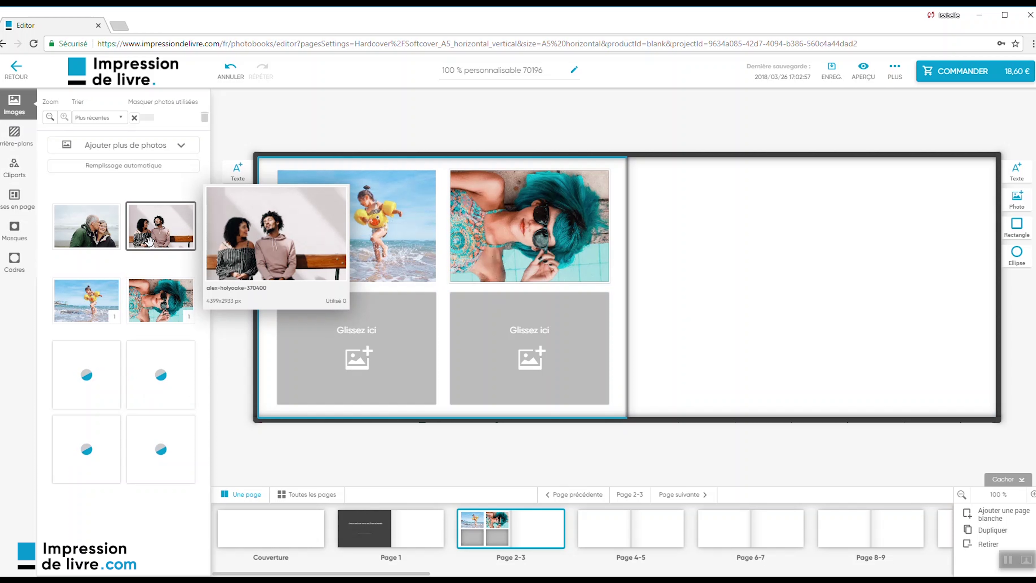
{"action": "left_click_drag", "start_coordinate": [160, 229], "coordinate": [343, 332]}
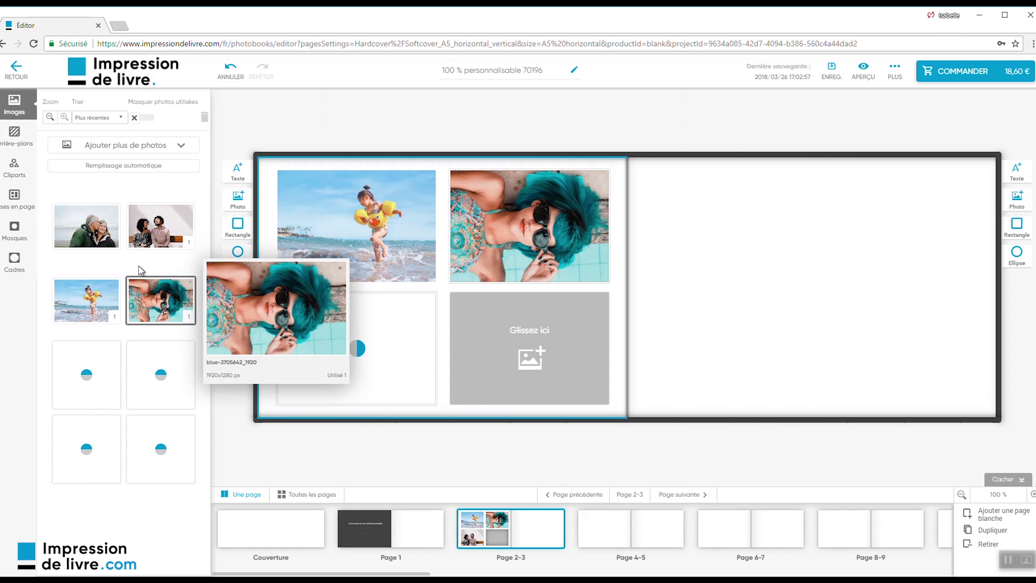
{"action": "mouse_move", "coordinate": [86, 226]}
{"action": "left_click_drag", "start_coordinate": [86, 227], "coordinate": [525, 335]}
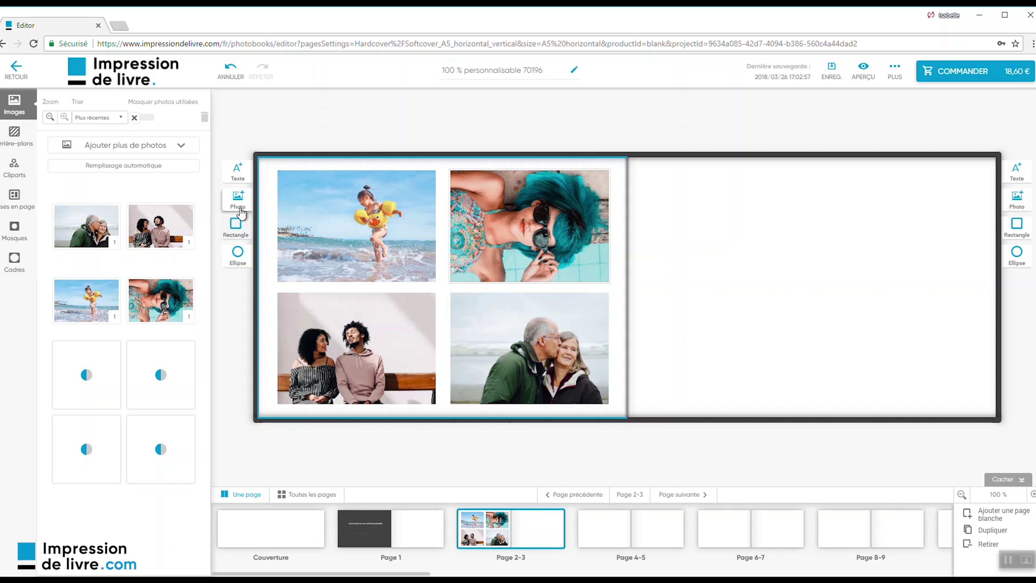
Add a text box to page 2 reading "Vacances à la mer"
{"action": "left_click", "coordinate": [236, 171]}
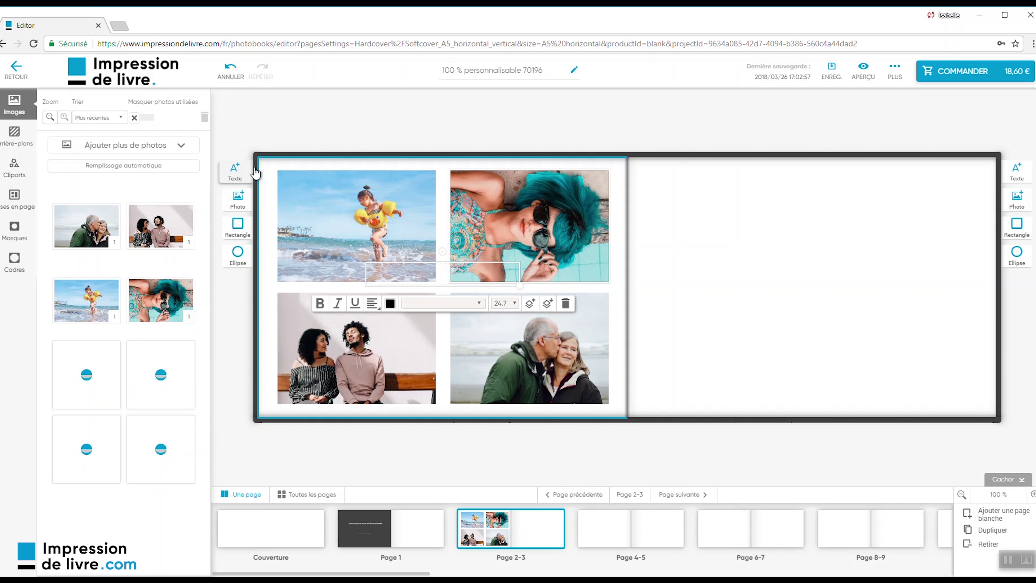
{"action": "left_click", "coordinate": [428, 273]}
{"action": "type", "text": "Vacances"}
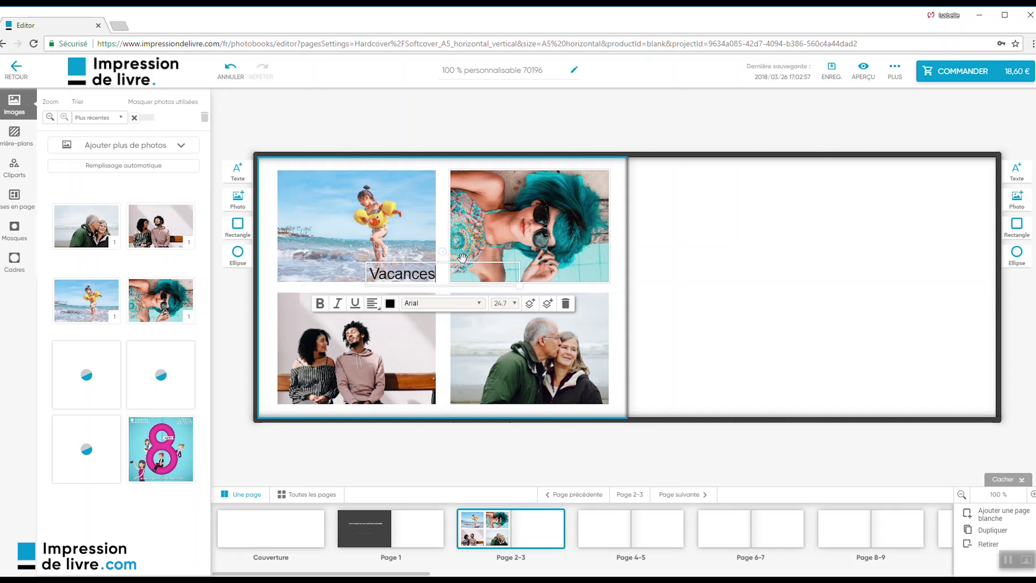
{"action": "type", "text": " à la mer"}
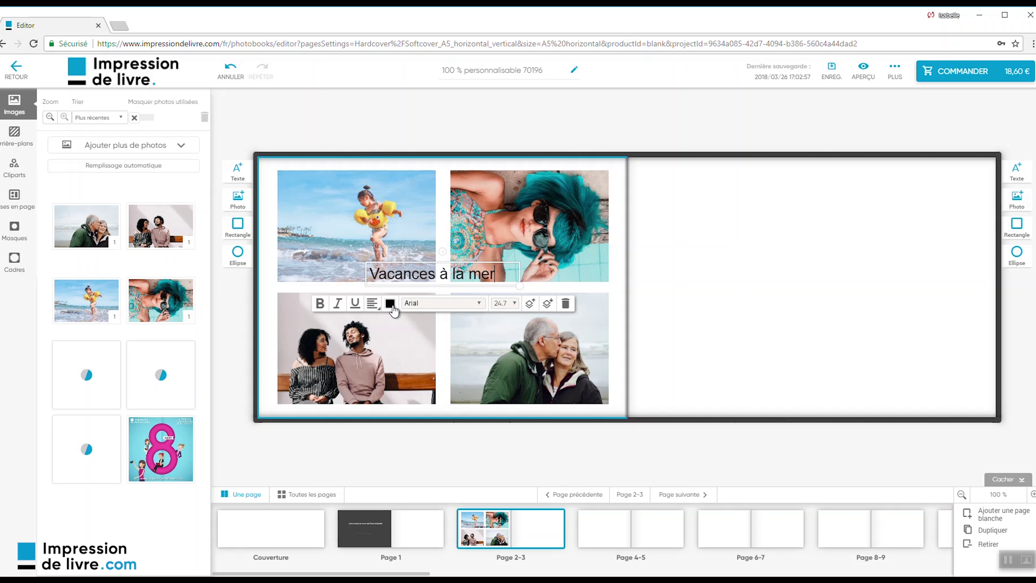
Colour the "Vacances à la mer" text red (D0021B) and set its font size to 20
{"action": "left_click", "coordinate": [390, 303]}
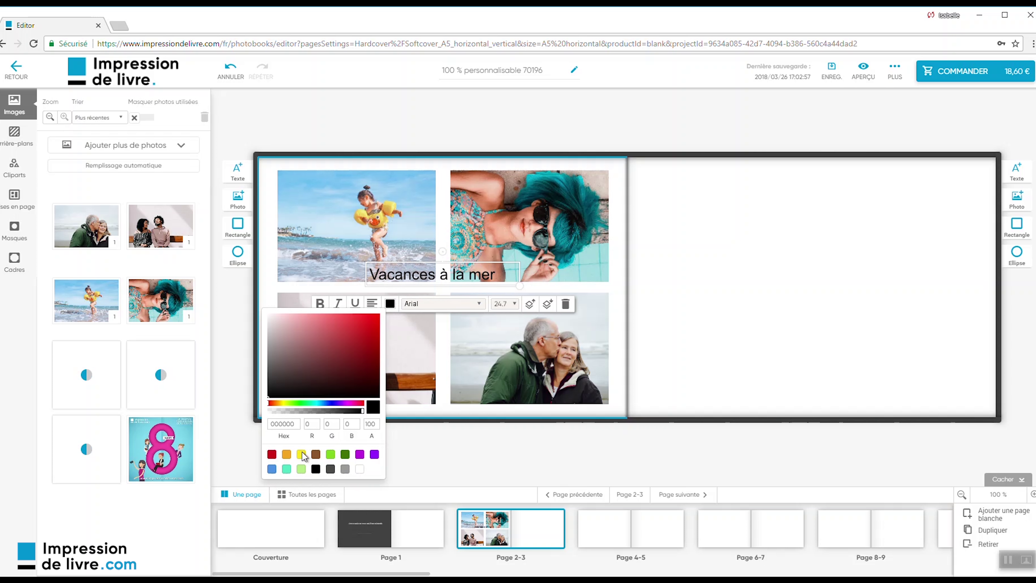
{"action": "left_click", "coordinate": [272, 456]}
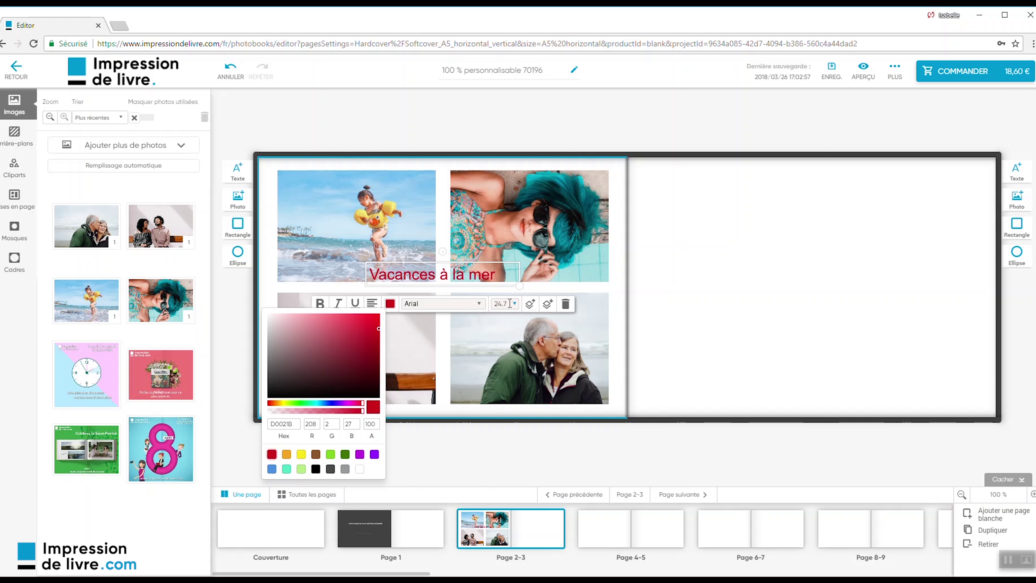
{"action": "left_click_drag", "start_coordinate": [505, 303], "coordinate": [497, 302]}
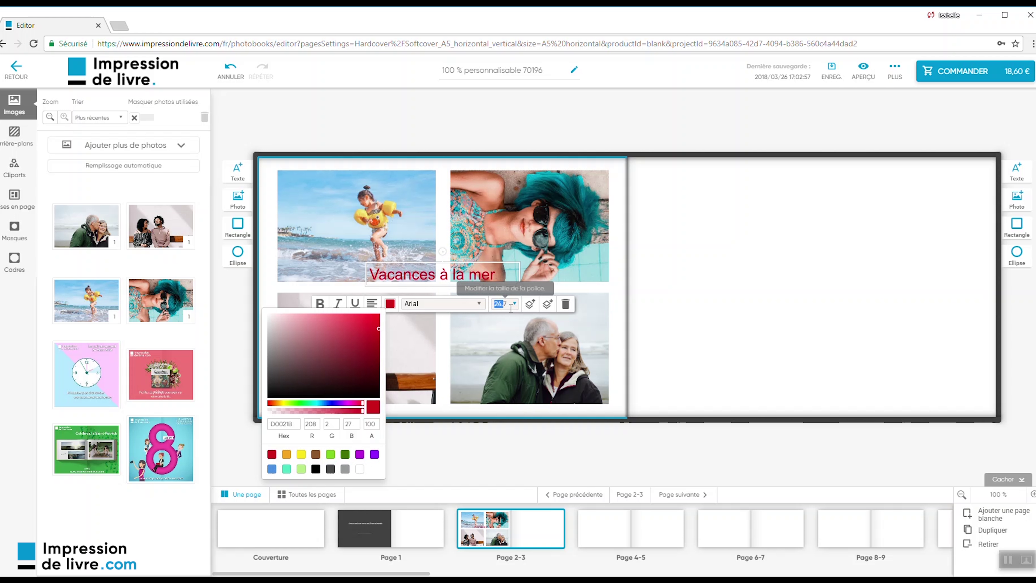
{"action": "type", "text": "20"}
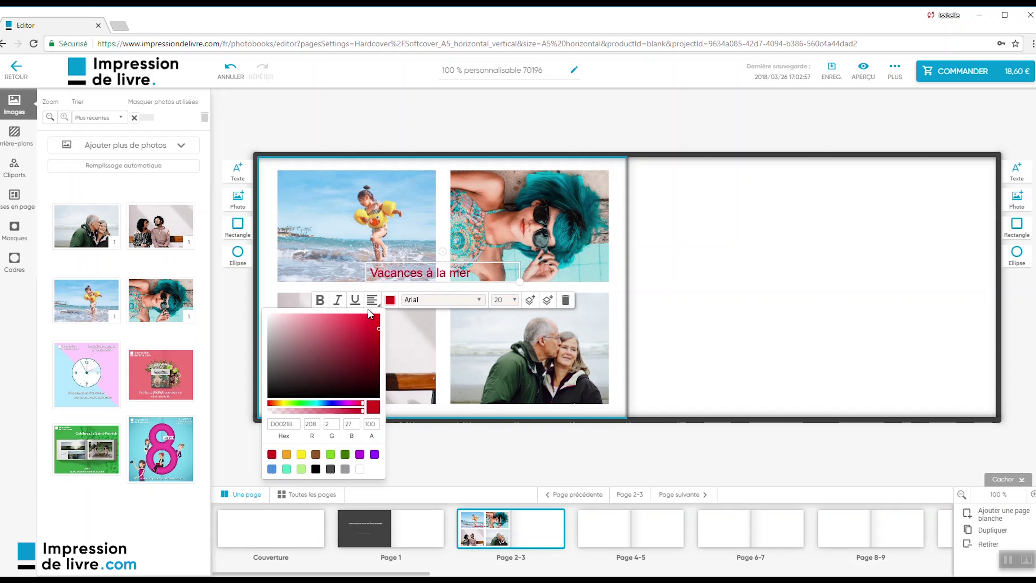
Set the "Vacances à la mer" text in the Italianno font and move it onto the sky of the beach child photo
{"action": "left_click", "coordinate": [372, 303]}
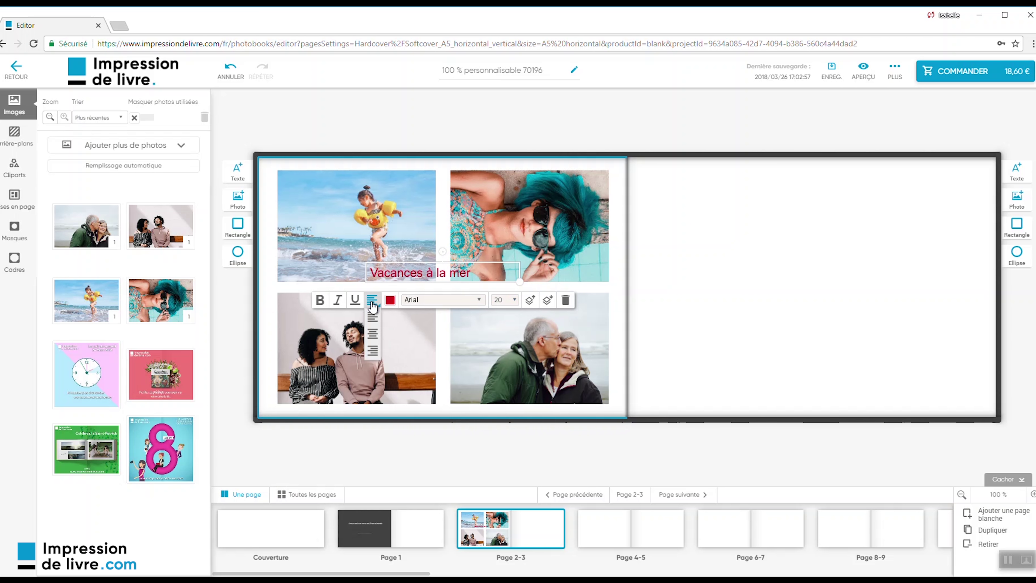
{"action": "left_click", "coordinate": [482, 302]}
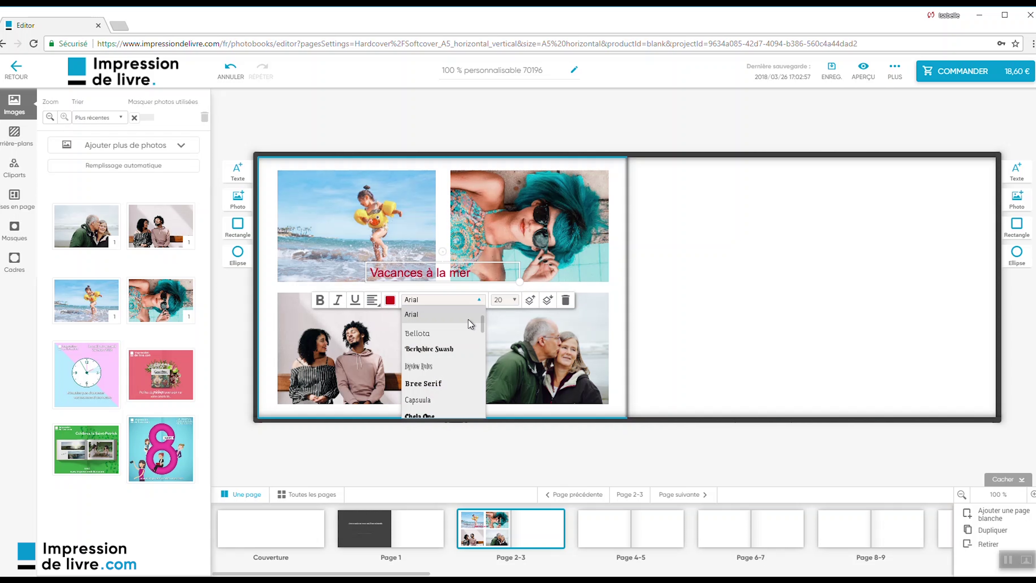
{"action": "scroll", "coordinate": [441, 387], "scroll_direction": "down", "scroll_amount": 4}
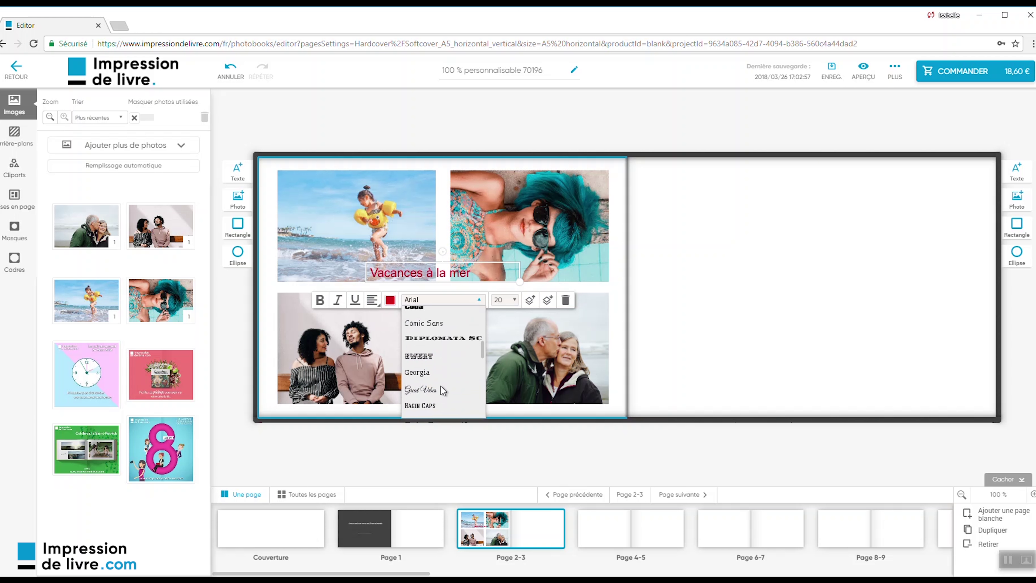
{"action": "scroll", "coordinate": [442, 374], "scroll_direction": "up", "scroll_amount": 2}
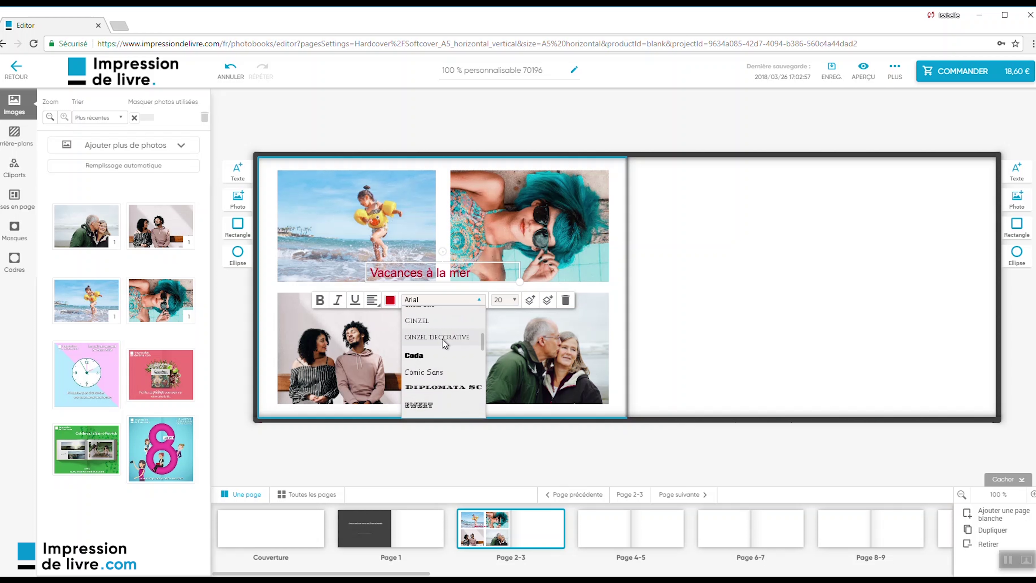
{"action": "scroll", "coordinate": [441, 367], "scroll_direction": "down", "scroll_amount": 2}
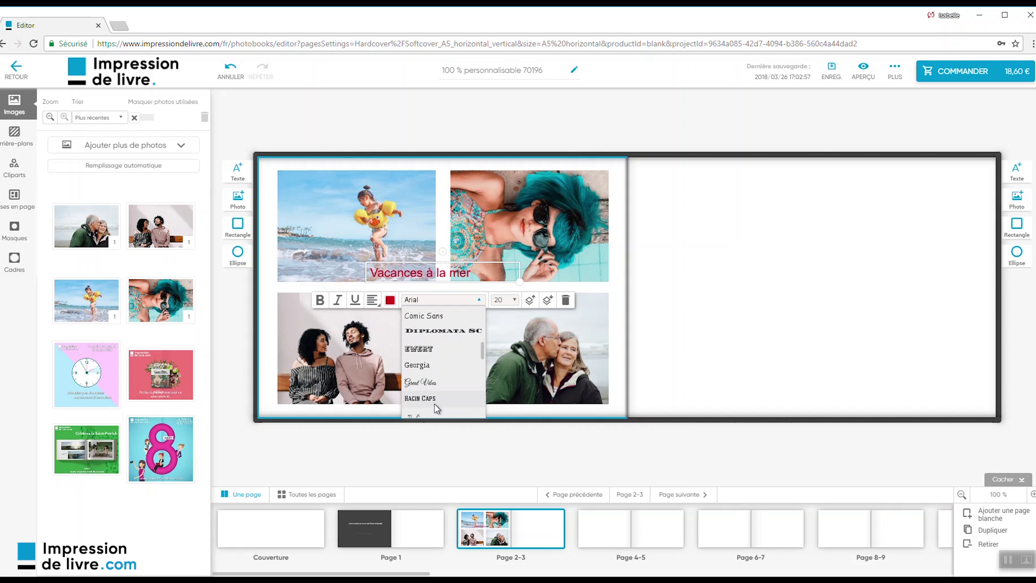
{"action": "left_click", "coordinate": [420, 414]}
{"action": "left_click_drag", "start_coordinate": [415, 268], "coordinate": [335, 181]}
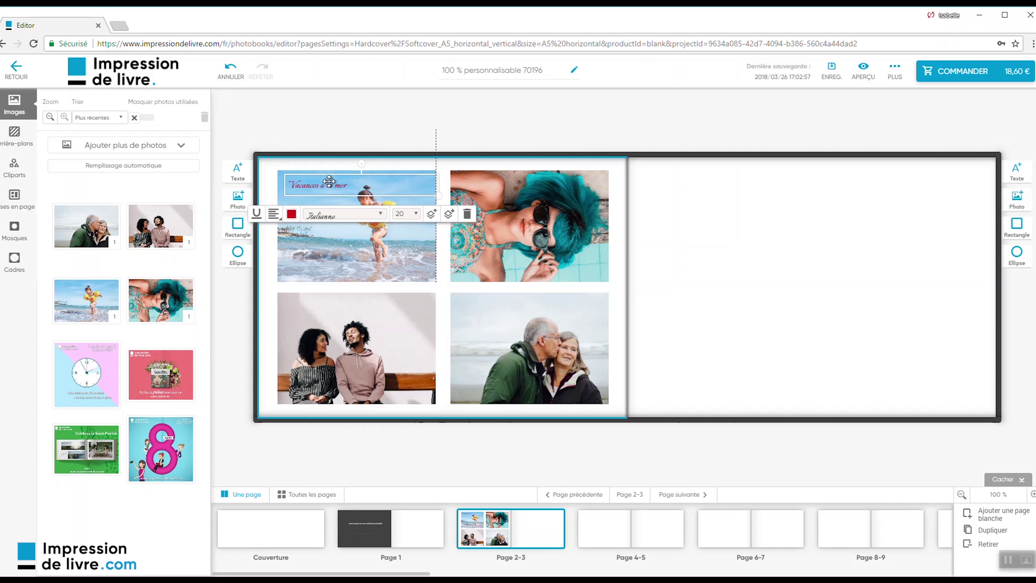
{"action": "left_click", "coordinate": [368, 265]}
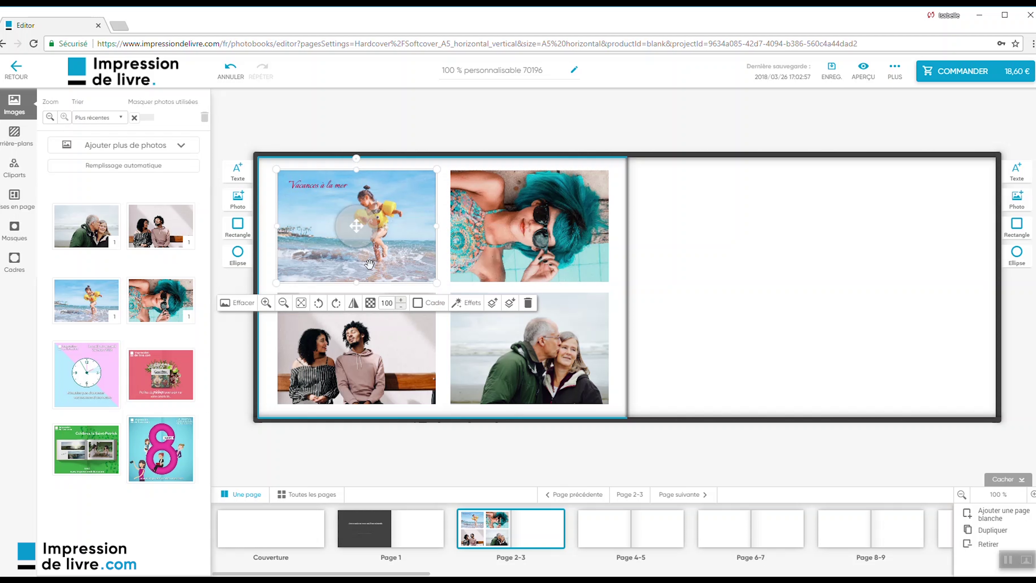
Add a circle to page 2, shrink it to about half its size and fill it with orange (F5A623)
{"action": "left_click", "coordinate": [235, 265]}
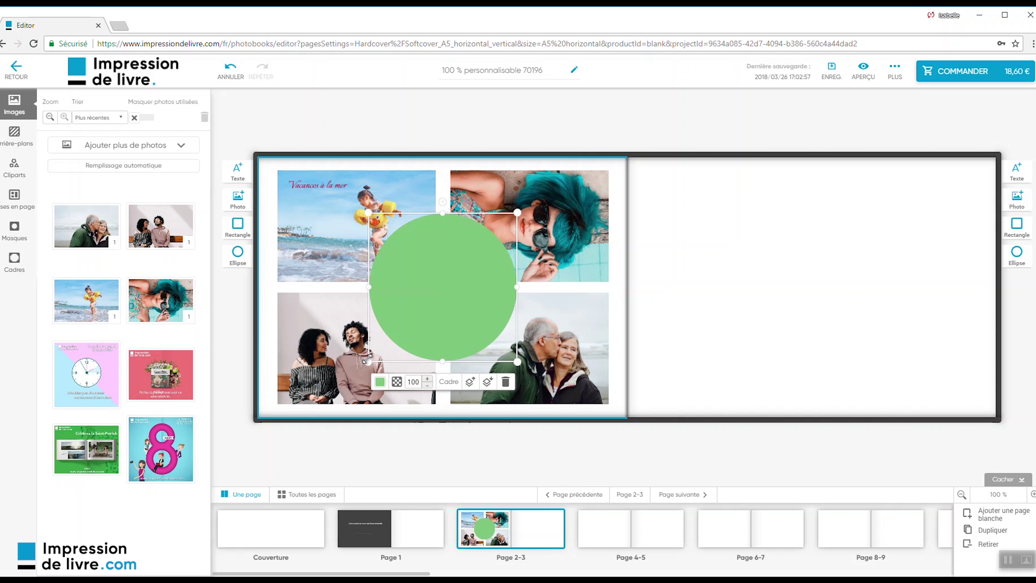
{"action": "left_click_drag", "start_coordinate": [369, 361], "coordinate": [449, 297]}
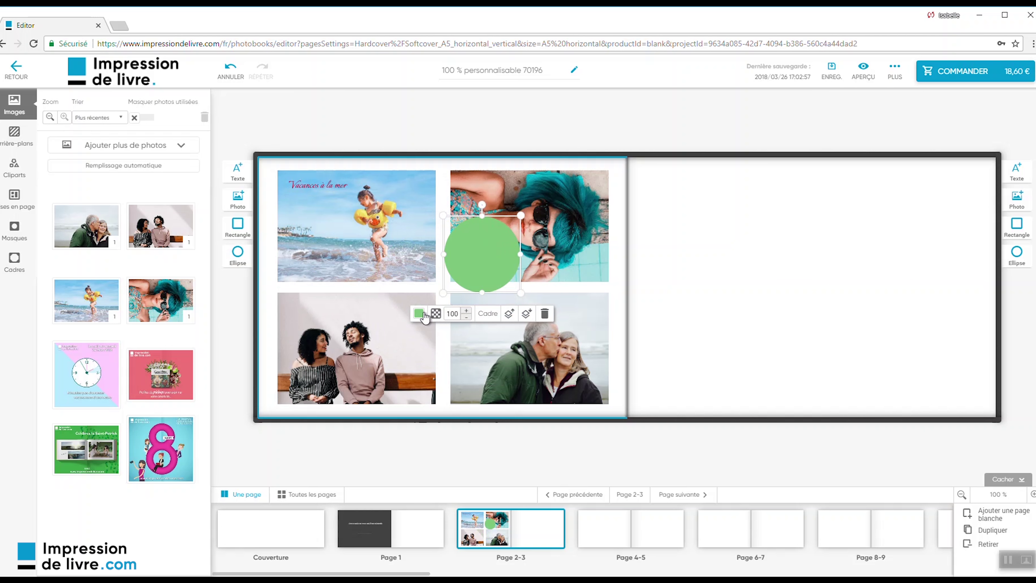
{"action": "left_click", "coordinate": [419, 313]}
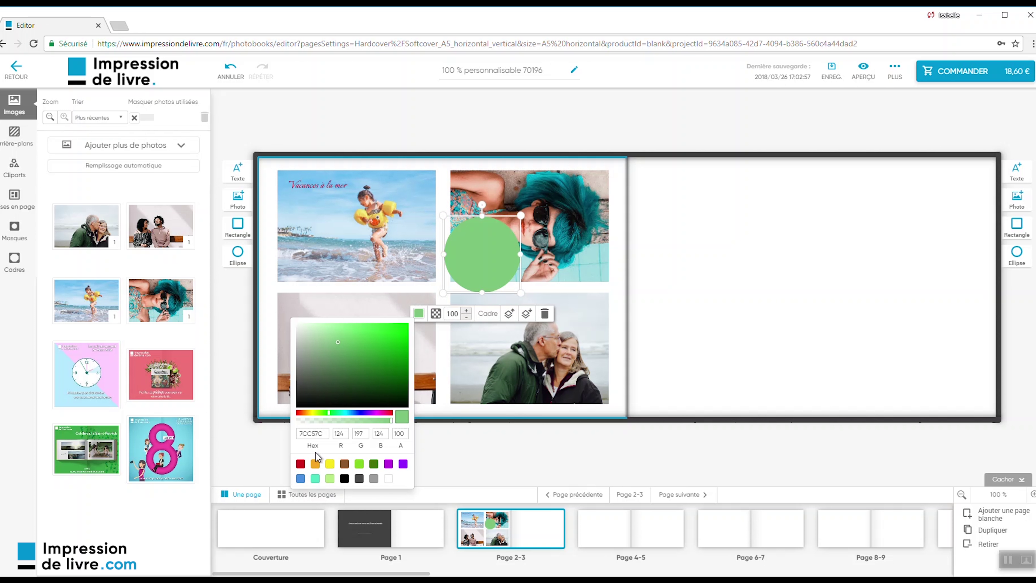
{"action": "left_click", "coordinate": [315, 465]}
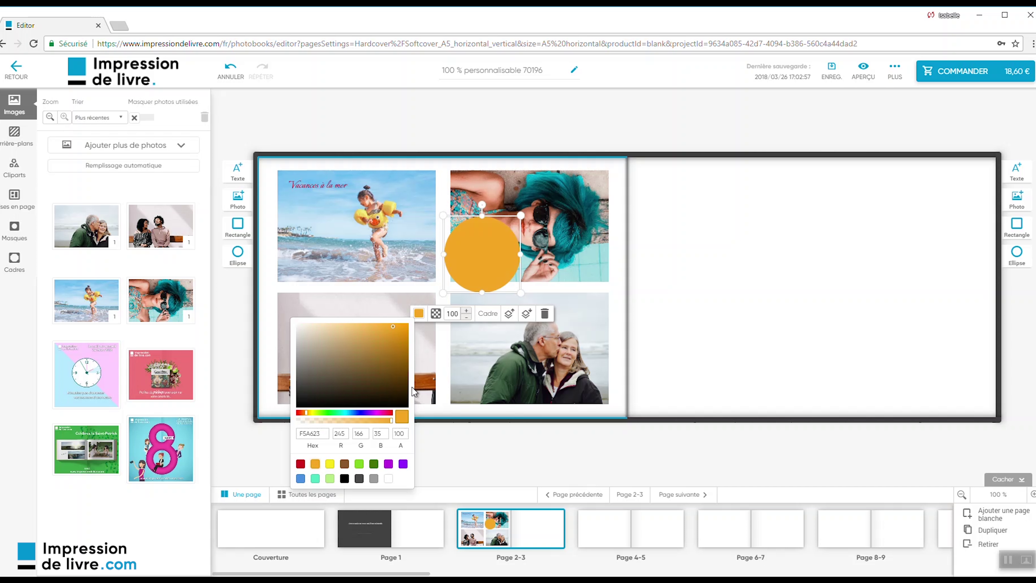
Set the orange circle's opacity to 50 and move it over the "Vacances à la mer" text
{"action": "left_click", "coordinate": [438, 317]}
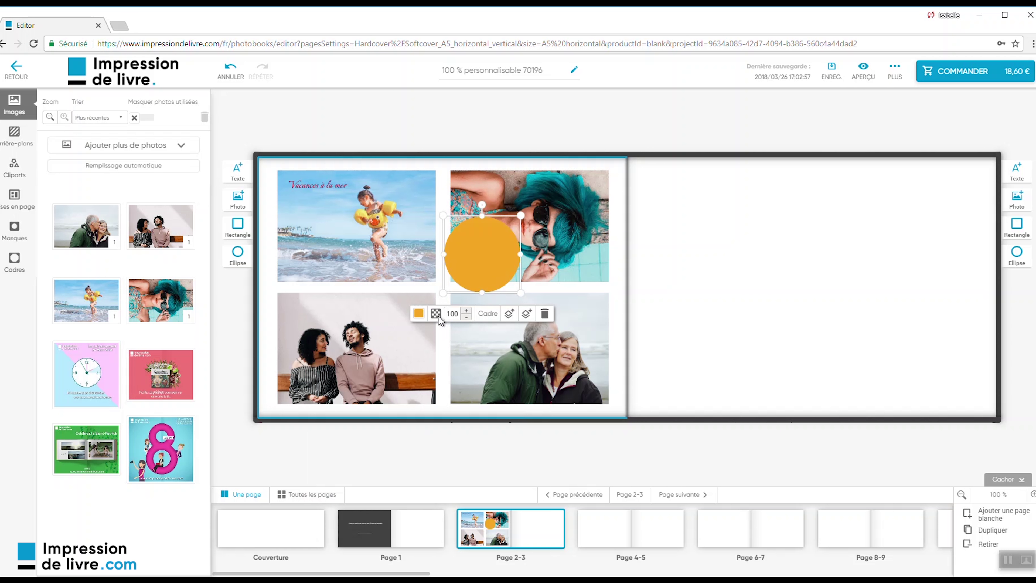
{"action": "left_click_drag", "start_coordinate": [459, 314], "coordinate": [440, 315]}
{"action": "type", "text": "50"}
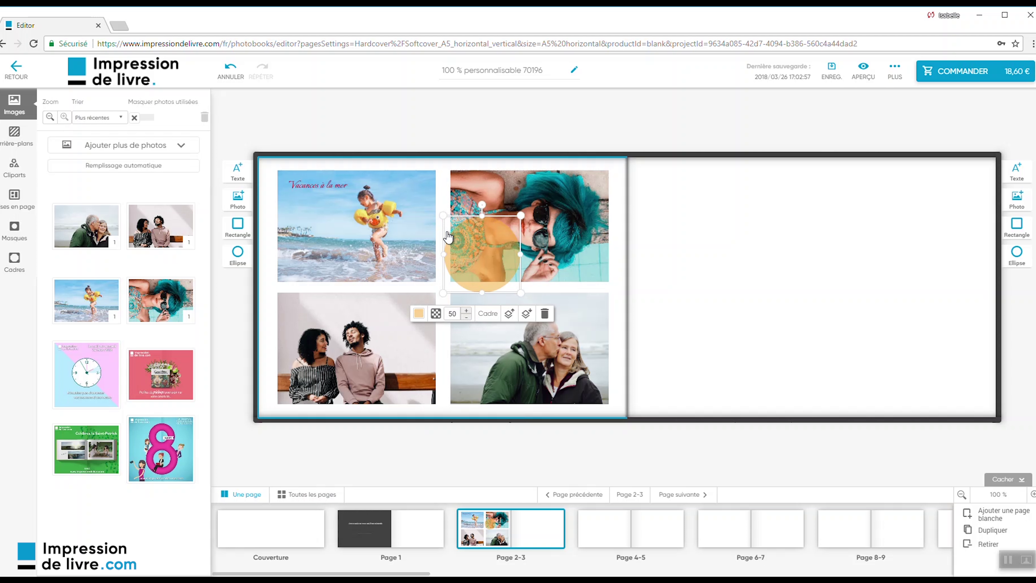
{"action": "left_click_drag", "start_coordinate": [480, 269], "coordinate": [317, 212]}
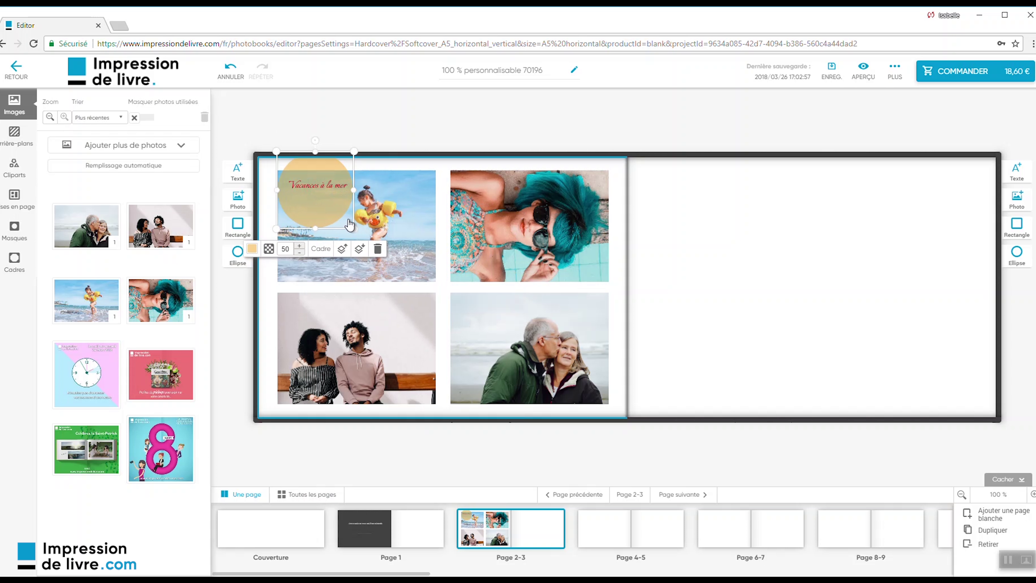
{"action": "left_click", "coordinate": [443, 295]}
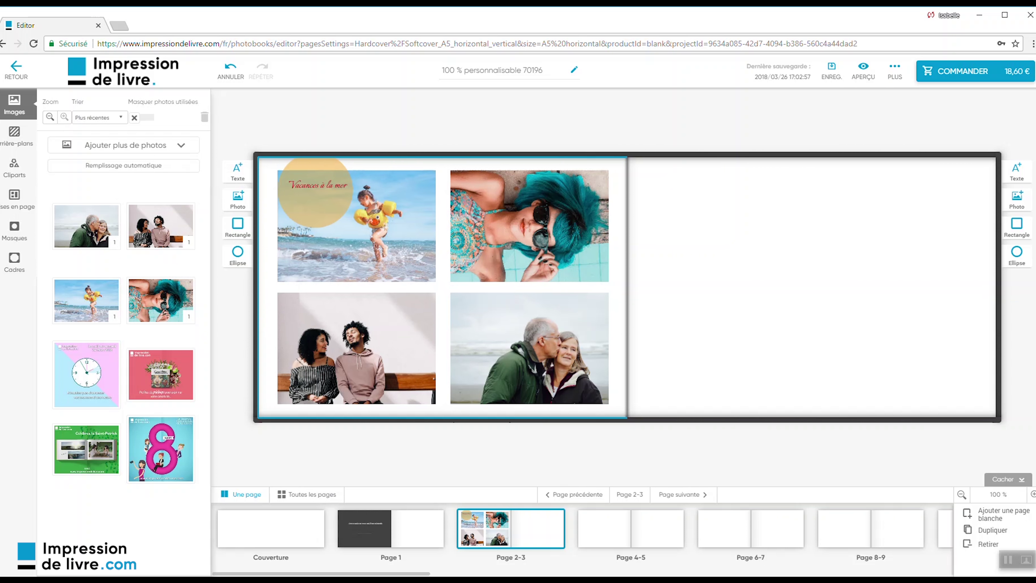
Apply the round speckled-edge mask from the Shapes collection to the older couple's photo
{"action": "left_click", "coordinate": [14, 229]}
{"action": "left_click", "coordinate": [130, 195]}
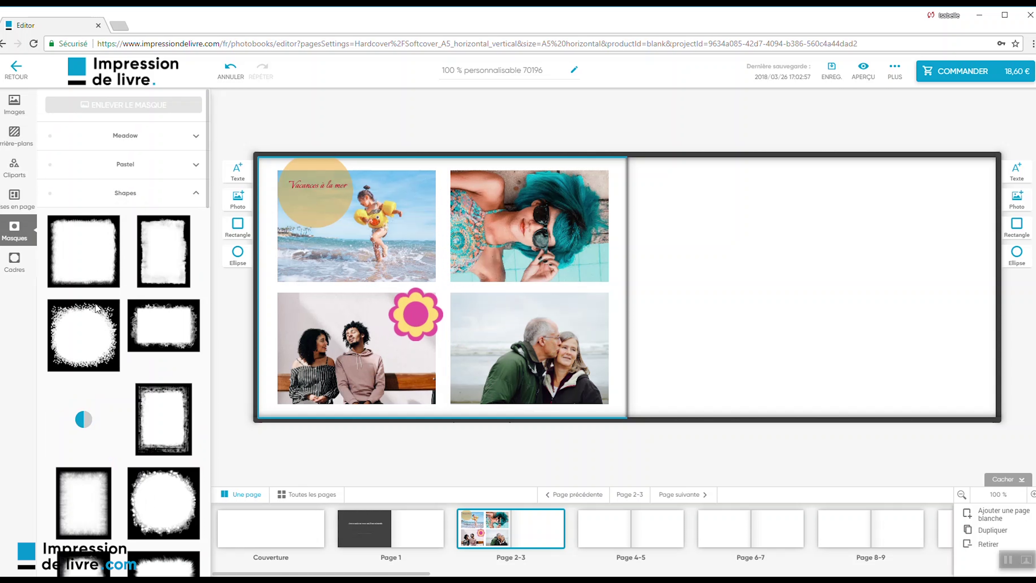
{"action": "mouse_move", "coordinate": [90, 329]}
{"action": "left_click_drag", "start_coordinate": [91, 330], "coordinate": [529, 346]}
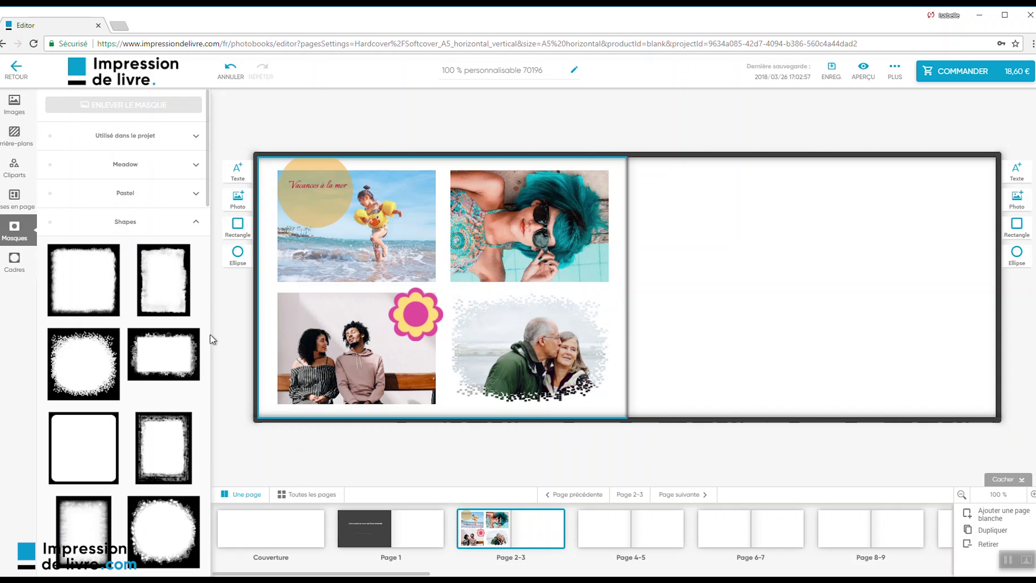
Put the pale pink frame from the Colors collection around the blue-haired woman's photo and save the project
{"action": "left_click", "coordinate": [14, 269]}
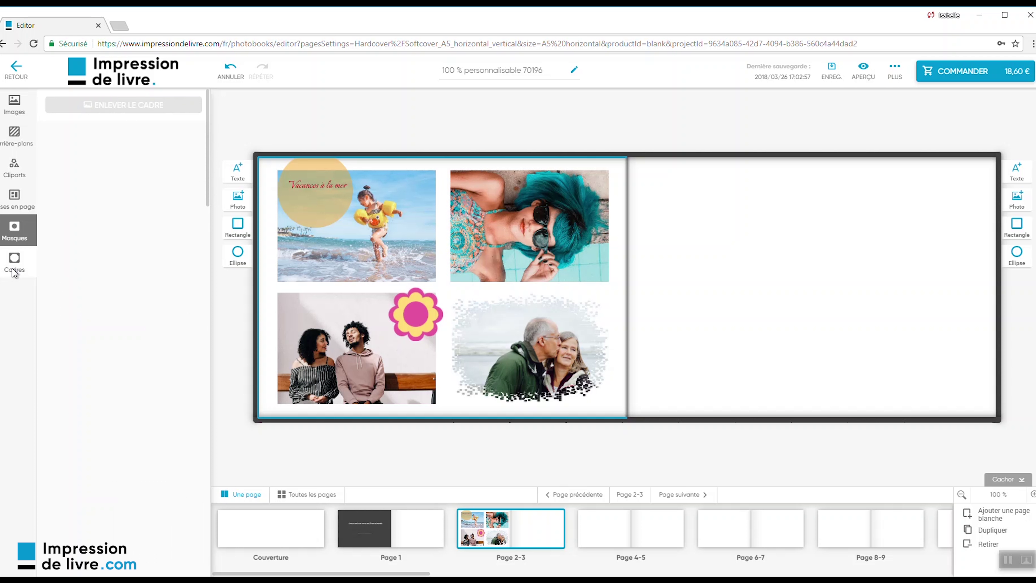
{"action": "left_click_drag", "start_coordinate": [83, 277], "coordinate": [529, 226]}
{"action": "left_click", "coordinate": [829, 73]}
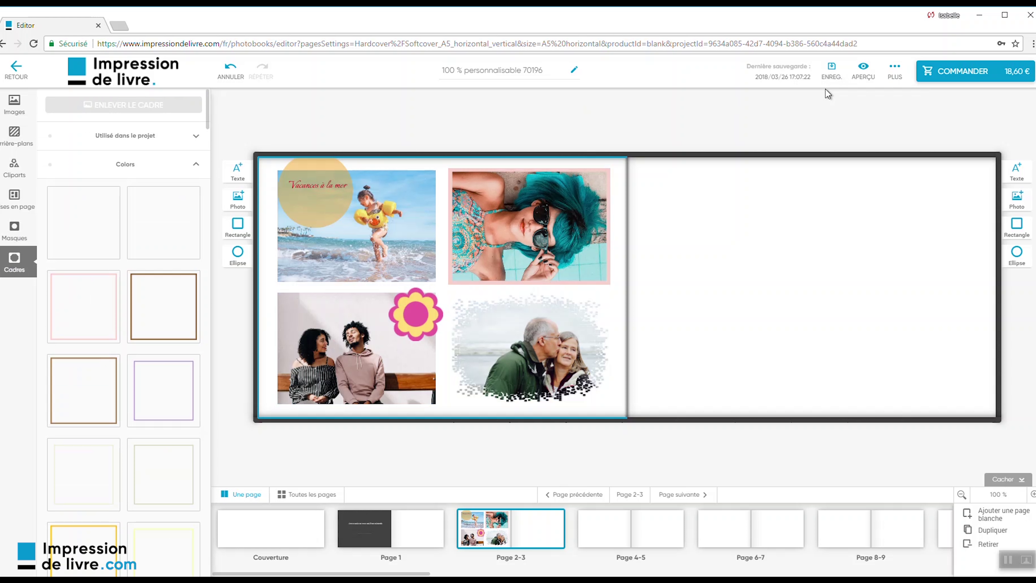
Order the photo book, declaring that everything is correct and continuing despite the minor defects
{"action": "left_click", "coordinate": [962, 71]}
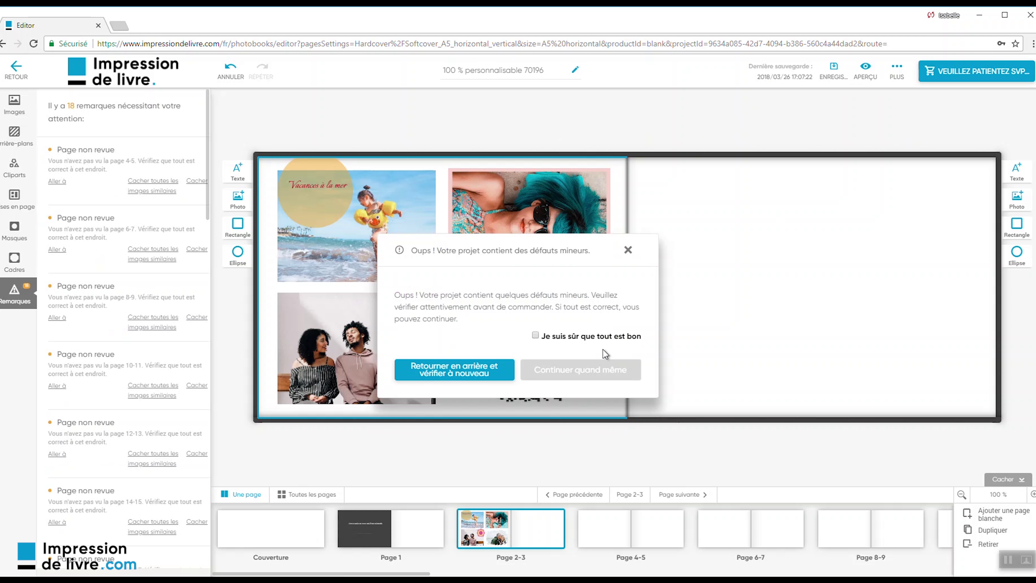
{"action": "left_click", "coordinate": [581, 337]}
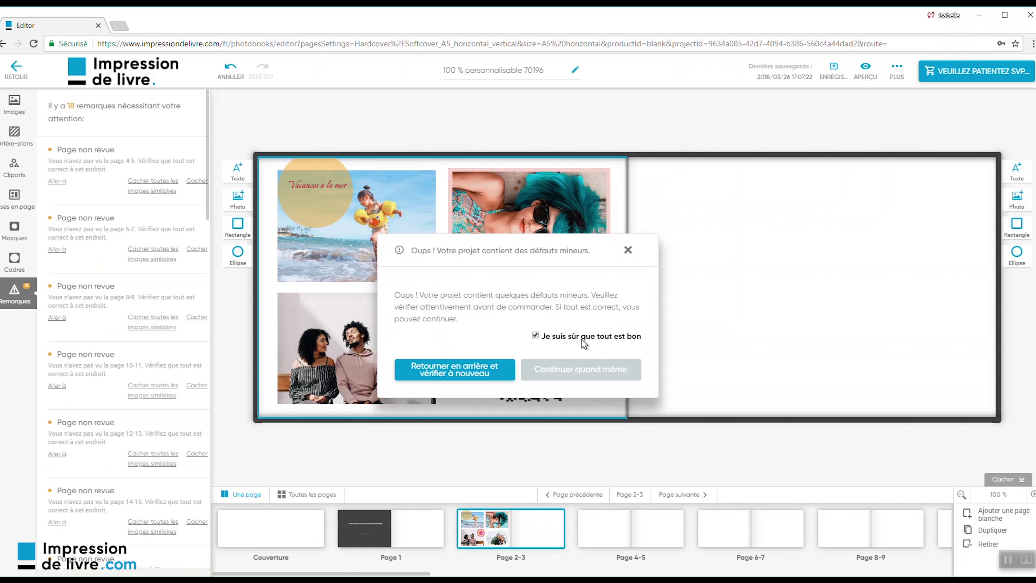
{"action": "left_click", "coordinate": [581, 372]}
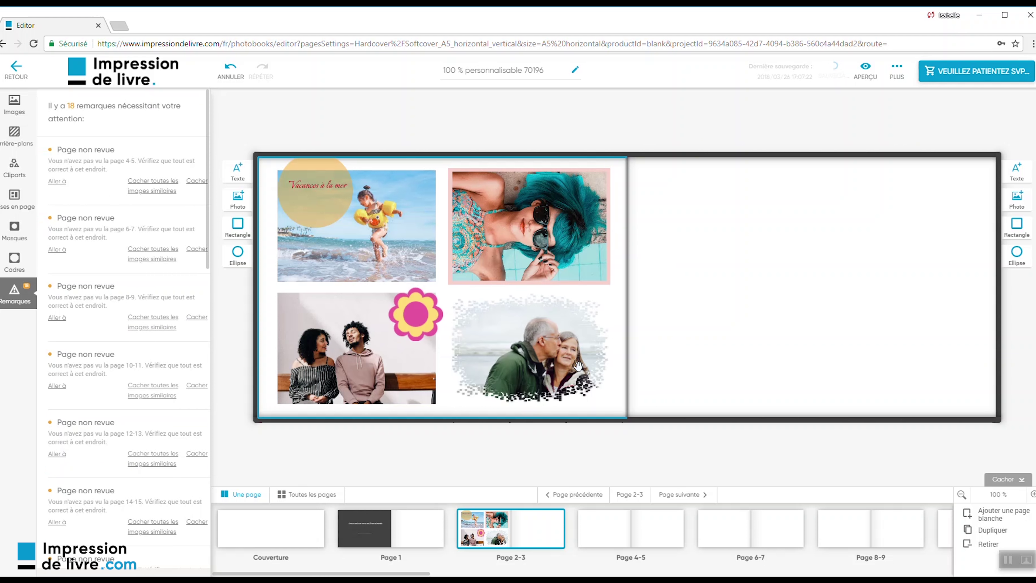